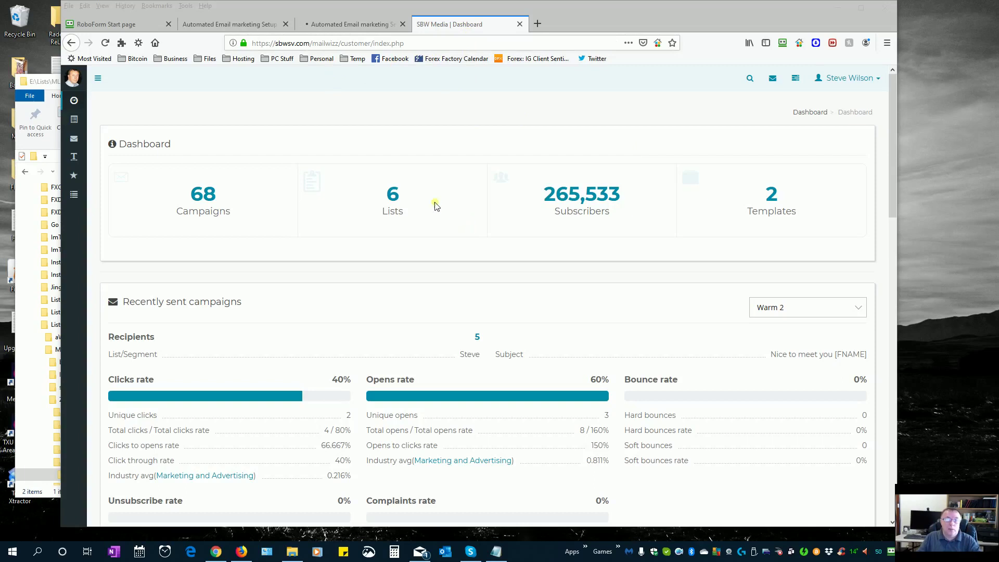
# Step: Move through the Blacklist and SBW Media Dashboard tabs to reach the RoboForm start page
pyautogui.click(351, 25)
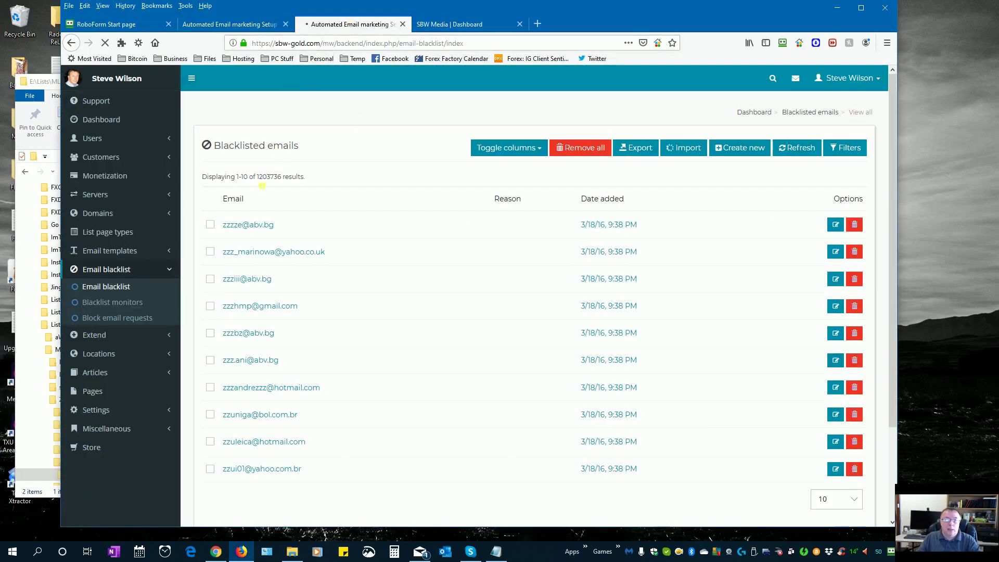
pyautogui.click(448, 24)
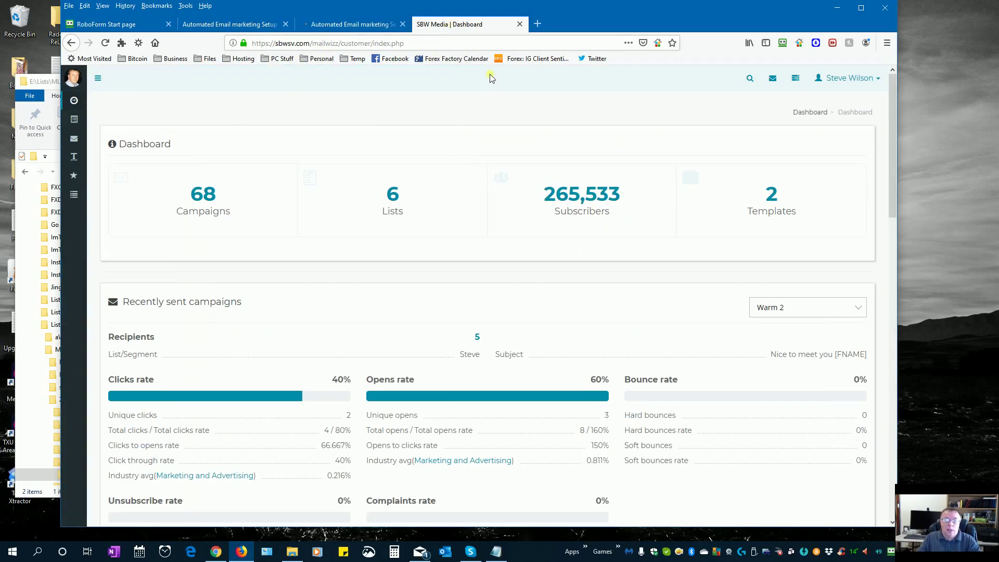
pyautogui.click(104, 24)
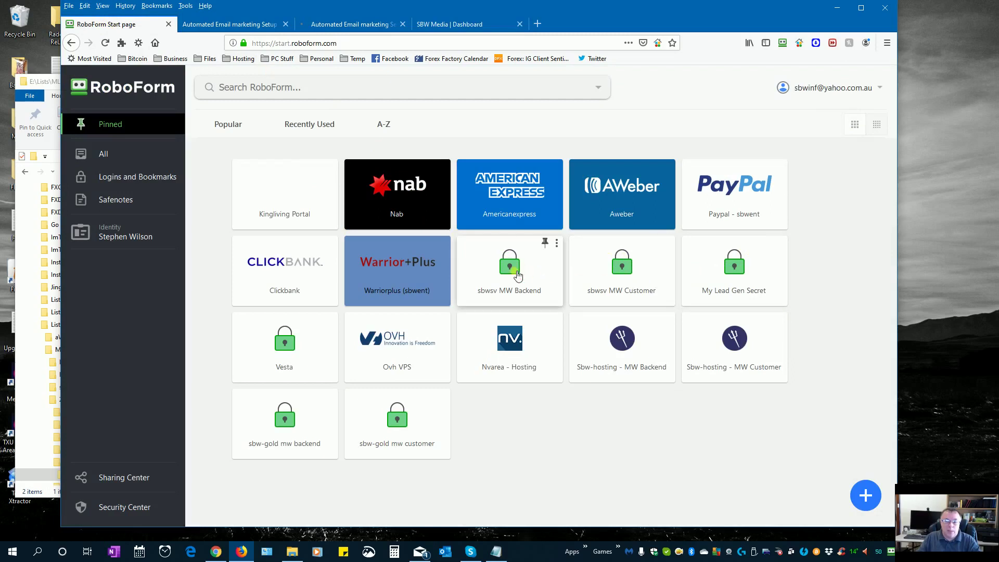
# Step: Log in to the MailWizz backend with RoboForm's saved 'sbwsv MW Backend' login, then maximize the browser
pyautogui.click(517, 274)
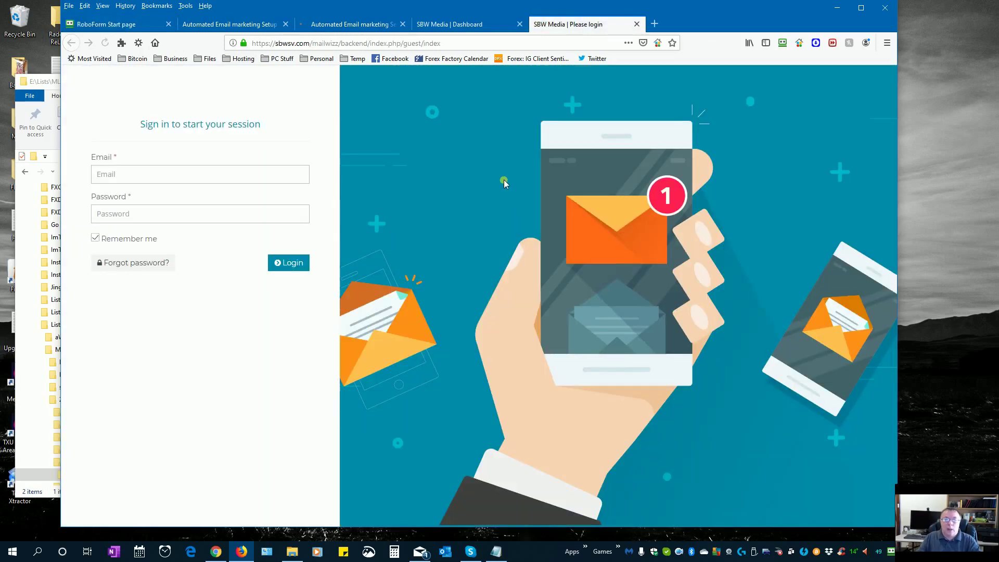
pyautogui.click(782, 43)
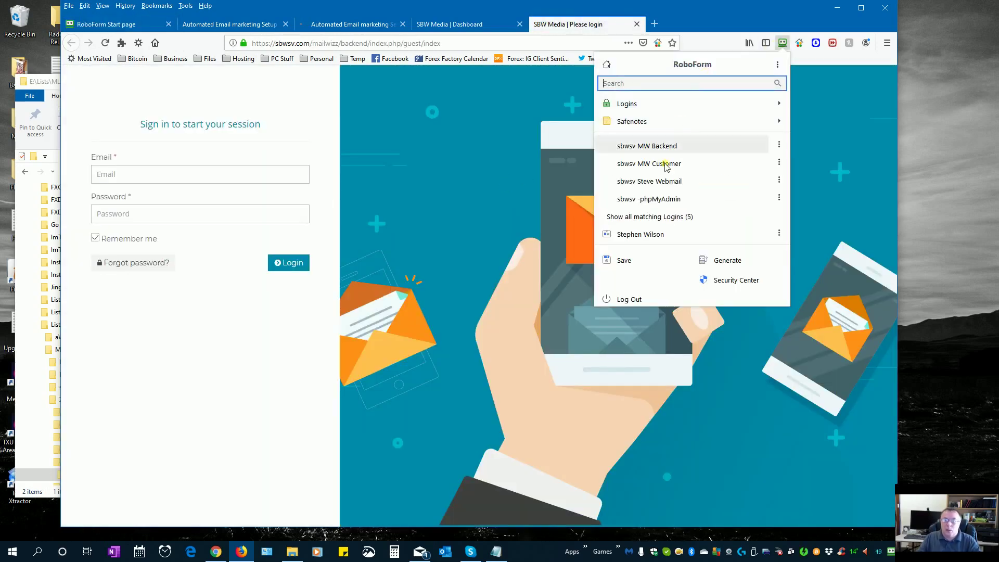
pyautogui.click(657, 147)
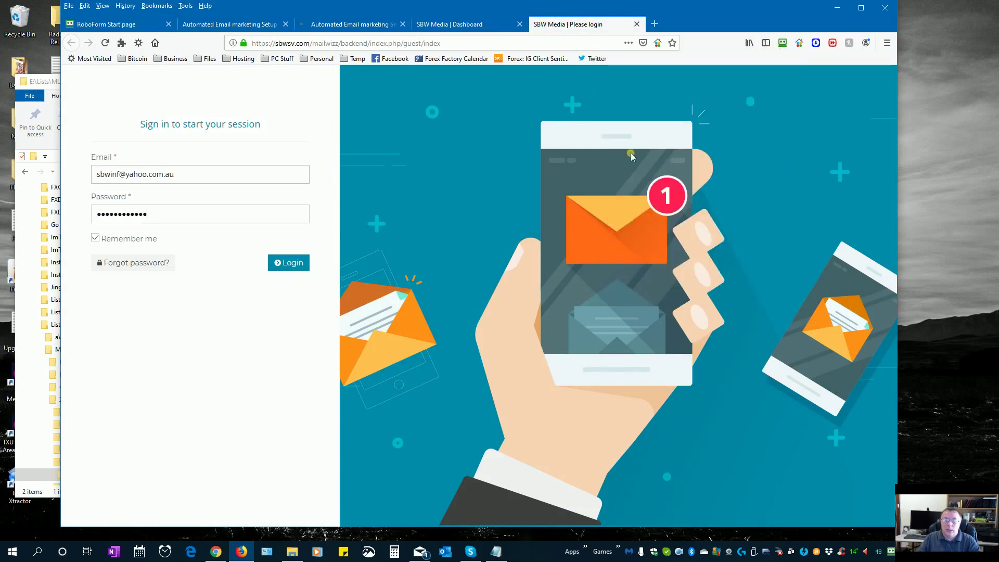
pyautogui.click(286, 262)
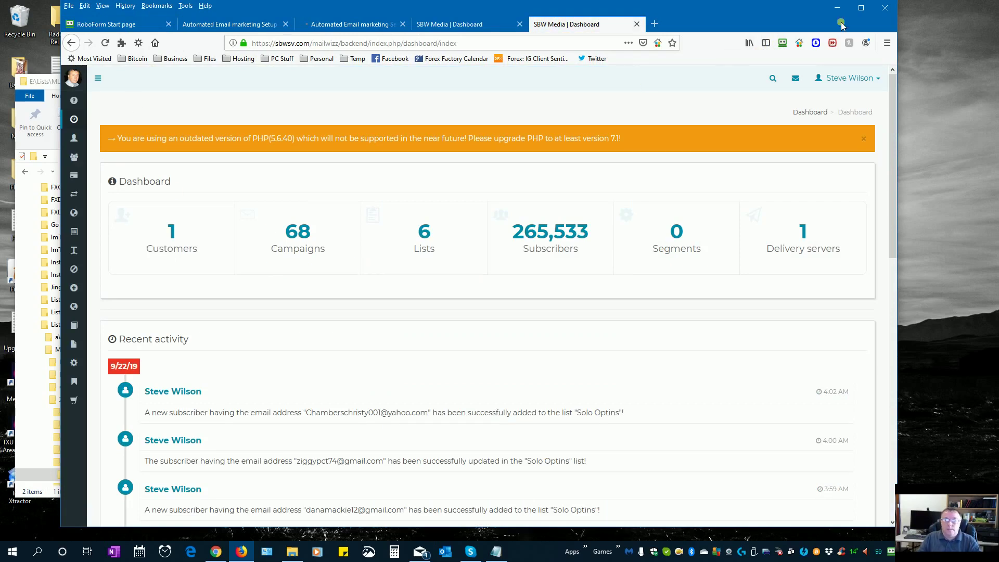
pyautogui.click(862, 8)
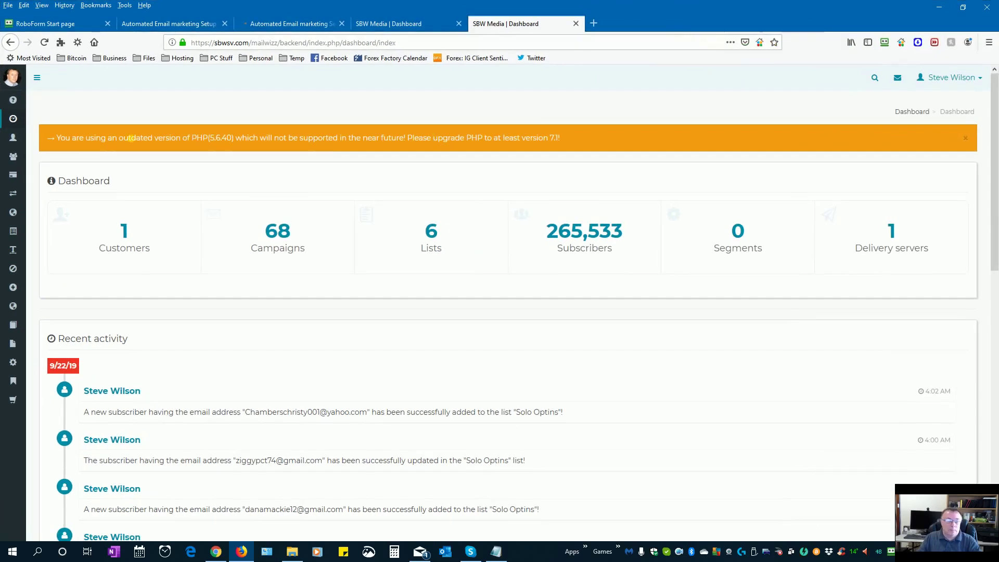
# Step: Expand the sidebar and open the Customers list showing the SBW Media customer
pyautogui.click(37, 77)
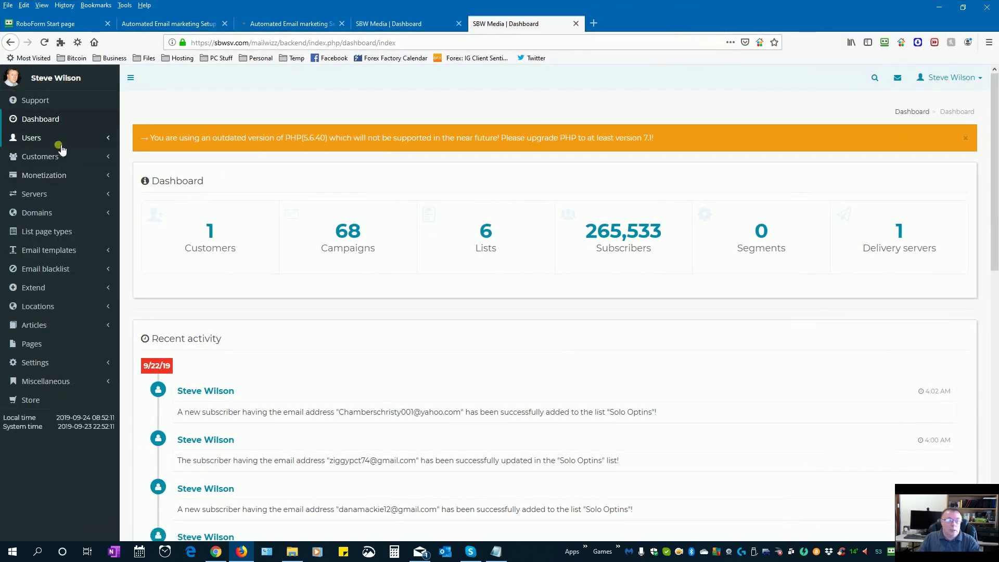
pyautogui.click(211, 231)
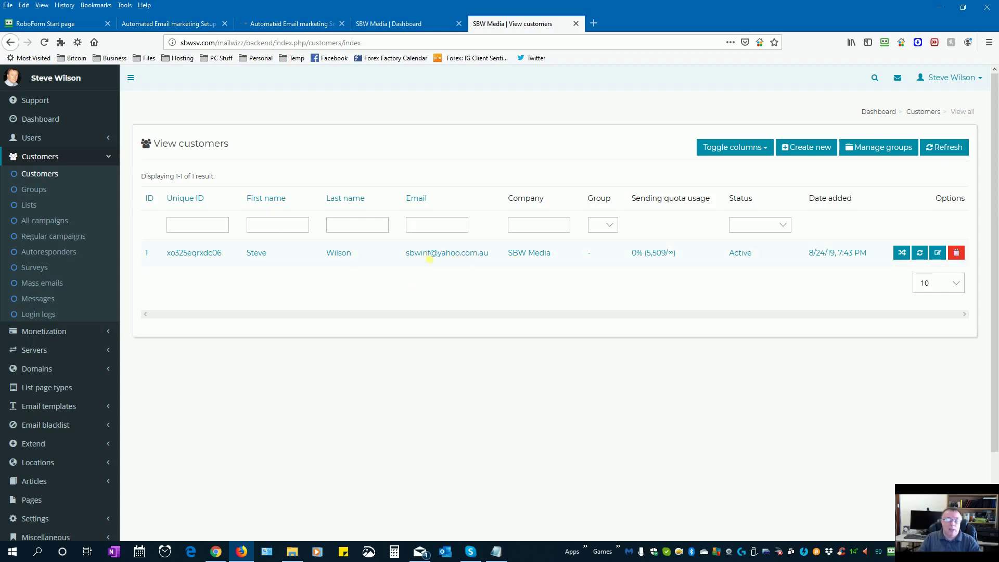
pyautogui.moveTo(412, 256); pyautogui.dragTo(479, 256)
pyautogui.click(480, 255)
# Step: In the customer's Update form keep timezone Australia/Sydney, then go back to Dashboard unsaved
pyautogui.click(938, 255)
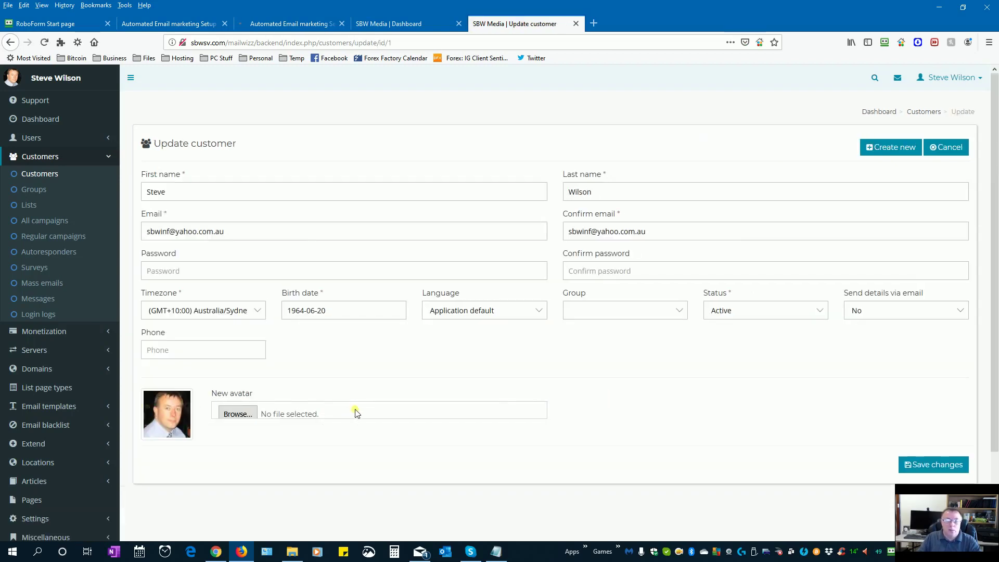
pyautogui.click(256, 311)
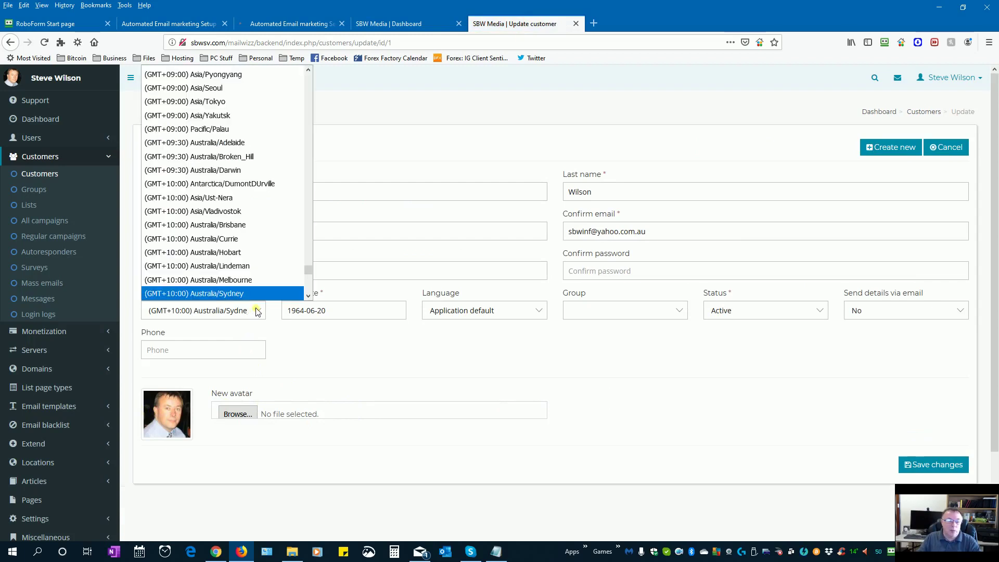
pyautogui.click(257, 293)
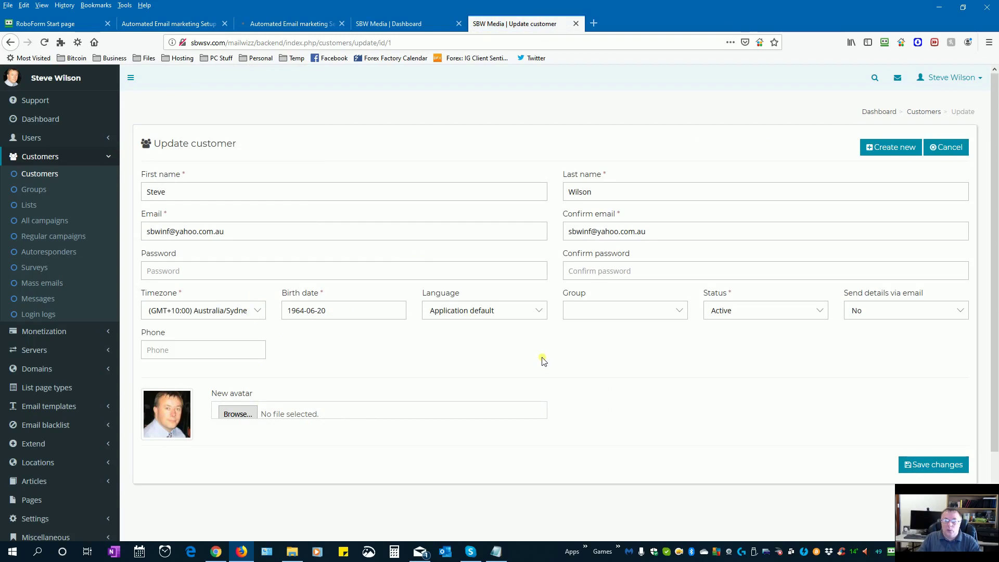
pyautogui.scroll(-3, 543, 361)
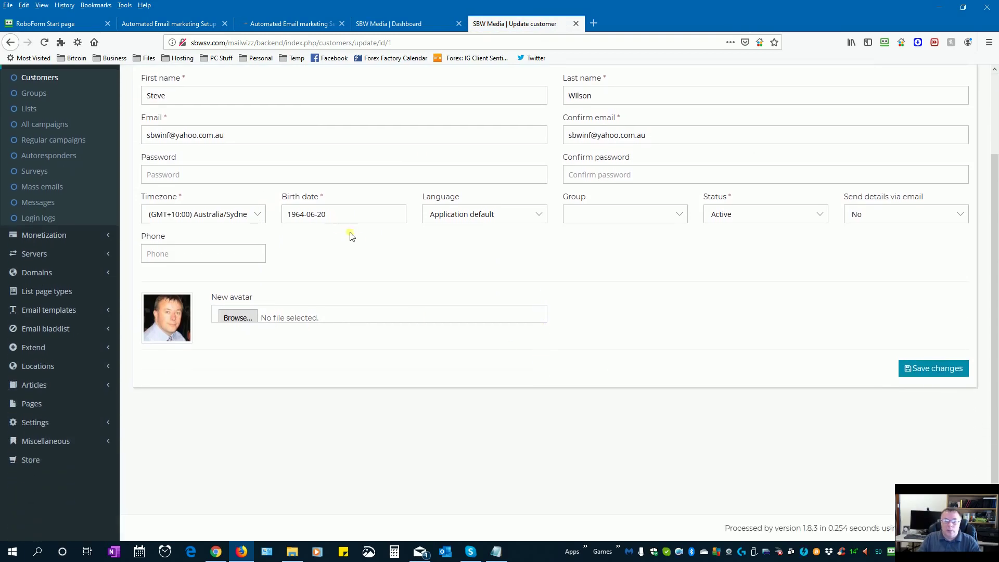
pyautogui.scroll(3, 392, 254)
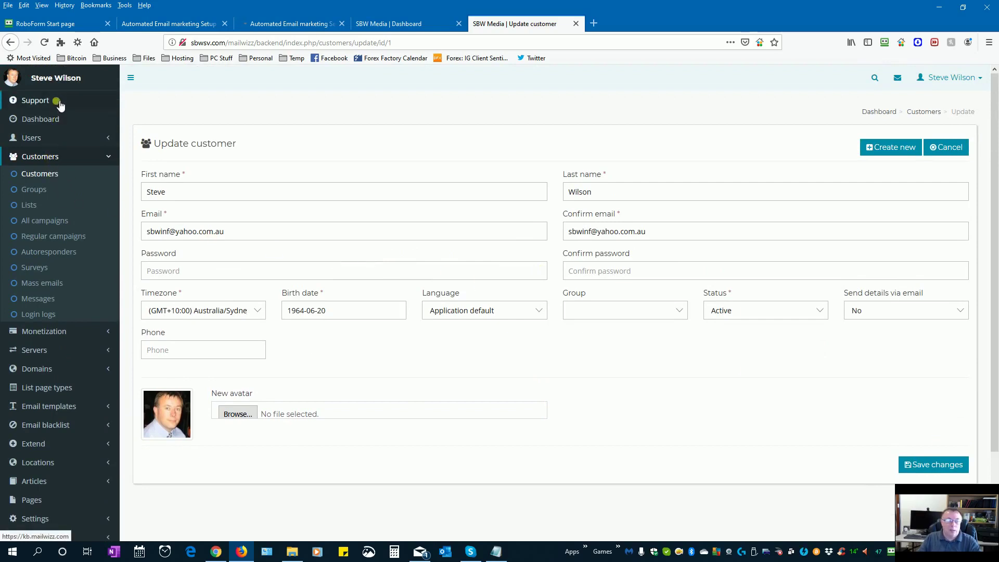
pyautogui.click(40, 119)
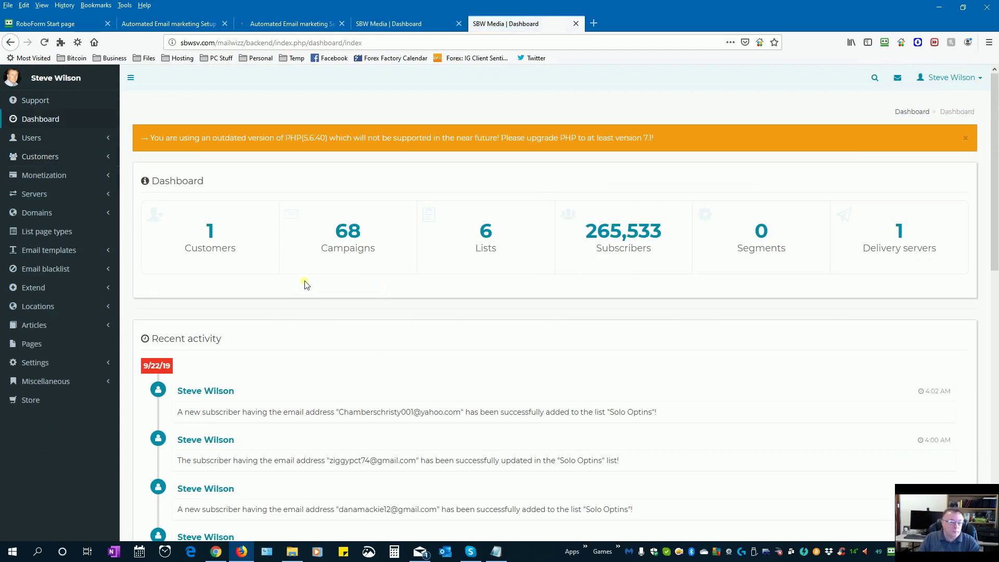
# Step: Expand Servers in the sidebar and open Delivery servers, listing Host SMTP on sbwsv.com
pyautogui.click(47, 269)
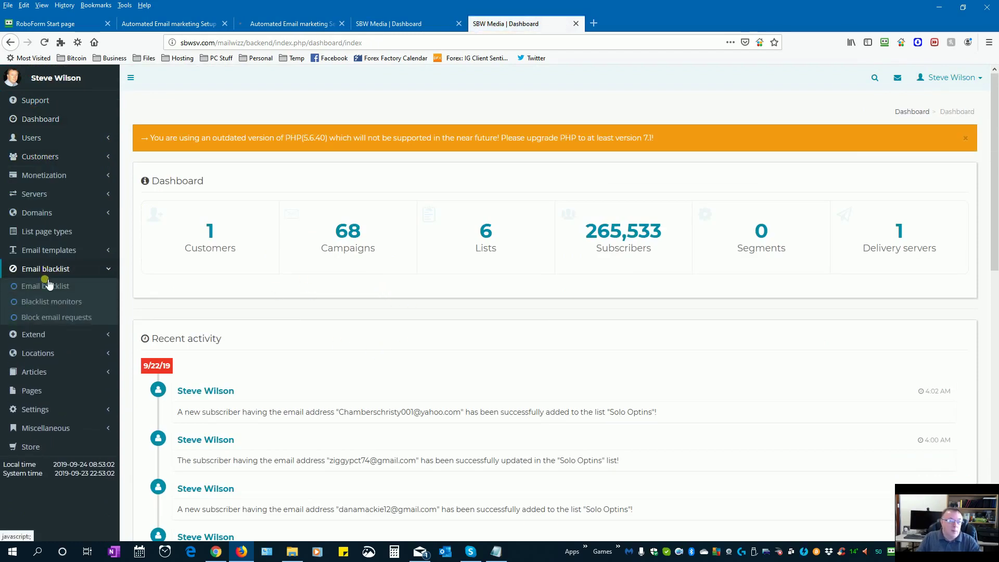
pyautogui.click(50, 270)
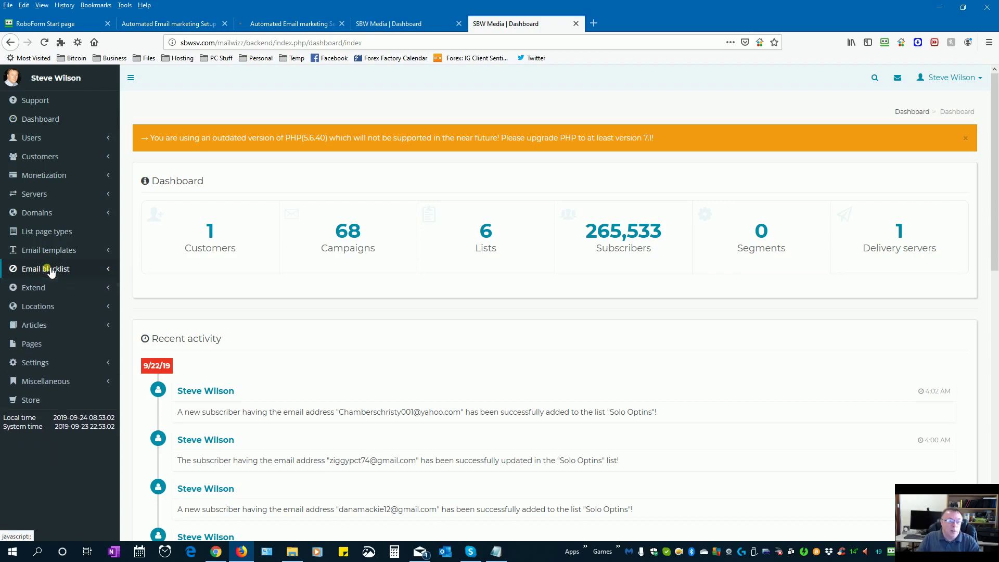
pyautogui.click(41, 195)
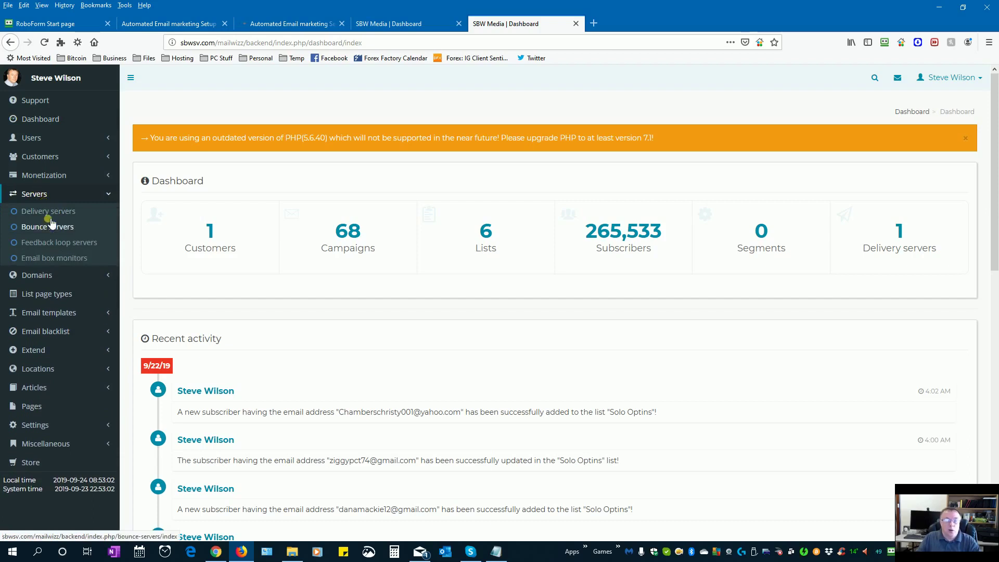
pyautogui.click(47, 213)
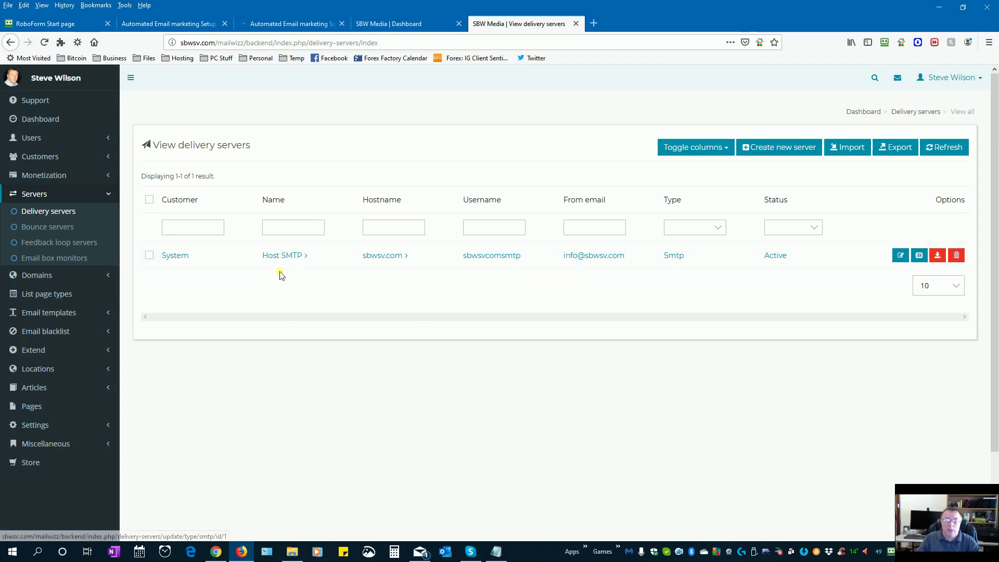
# Step: Open Host SMTP's update form and inspect the hourly 100 and monthly 72000 quota values
pyautogui.click(288, 258)
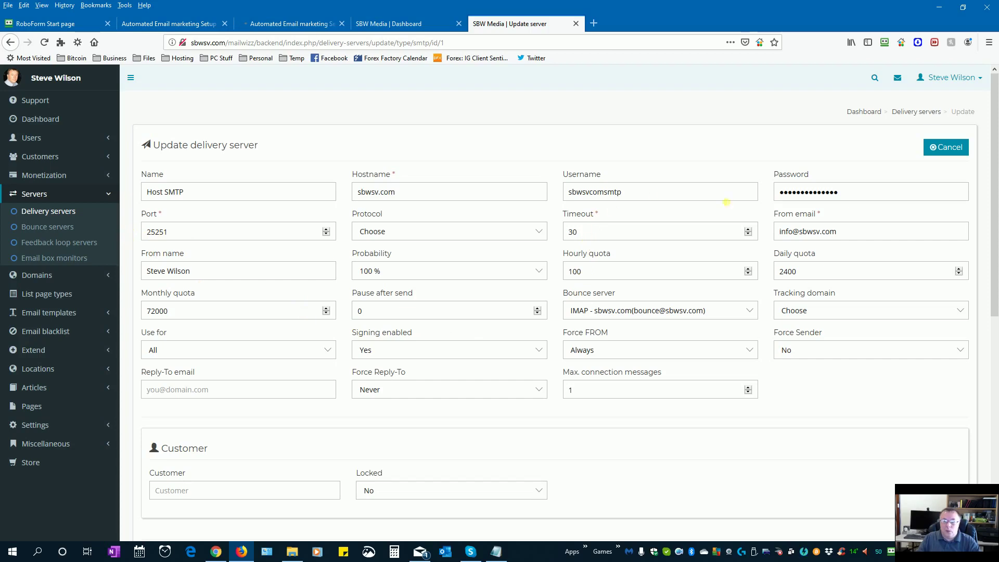
pyautogui.doubleClick(593, 271)
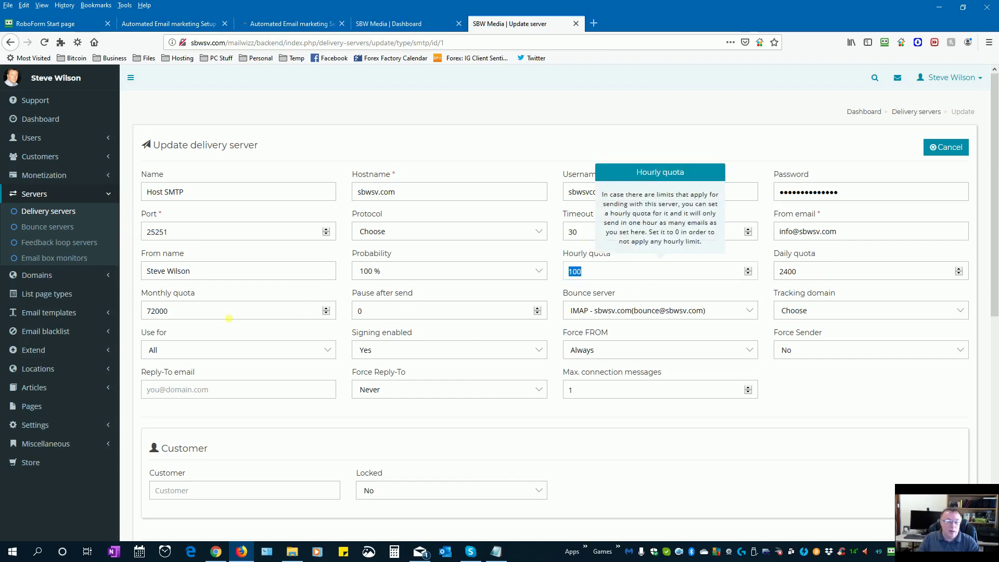
pyautogui.doubleClick(185, 310)
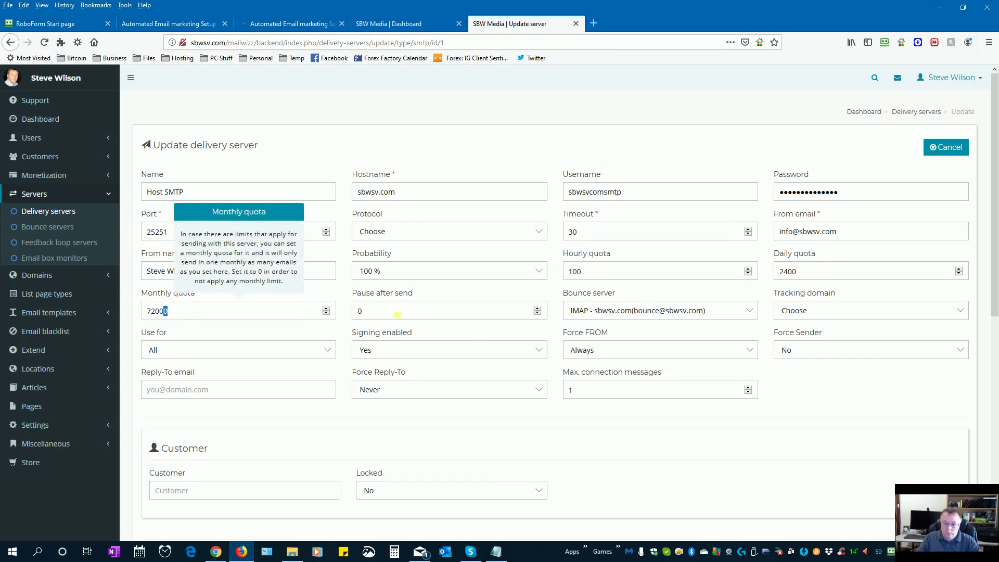
# Step: Try the Pause after send spinner, leave it at 0, and read its and hourly quota's help
pyautogui.click(538, 308)
pyautogui.click(537, 308)
pyautogui.click(538, 308)
pyautogui.click(537, 313)
pyautogui.click(538, 313)
pyautogui.click(478, 314)
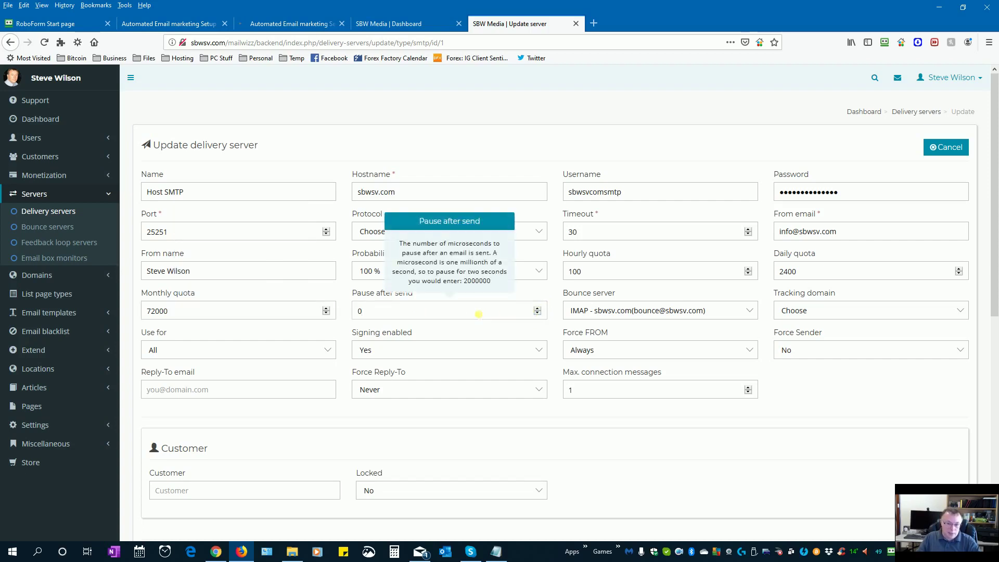
pyautogui.click(612, 429)
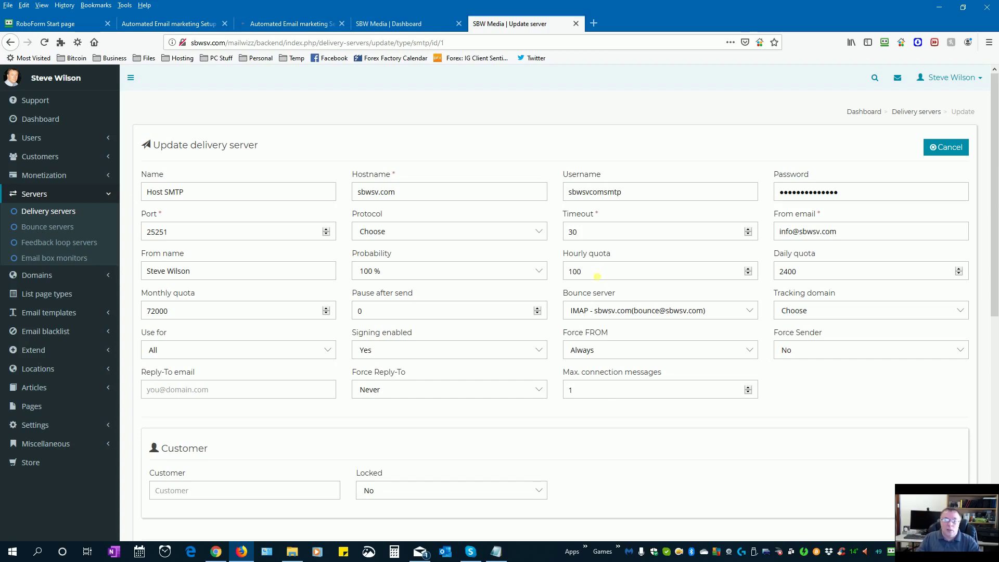
pyautogui.click(598, 277)
# Step: Delete the daily quota 2400 and monthly quota 72000, keeping hourly quota at 100
pyautogui.doubleClick(576, 275)
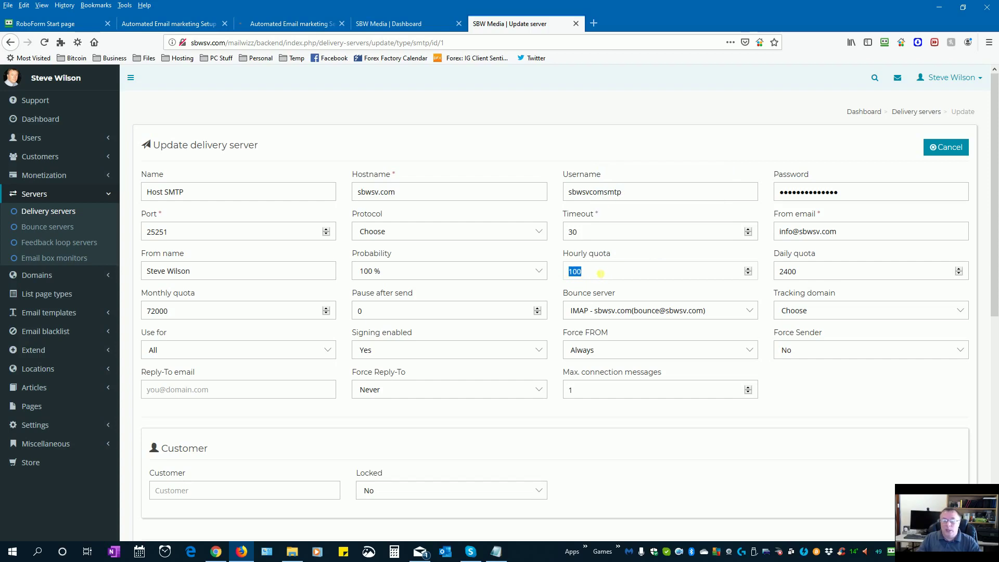
pyautogui.click(600, 274)
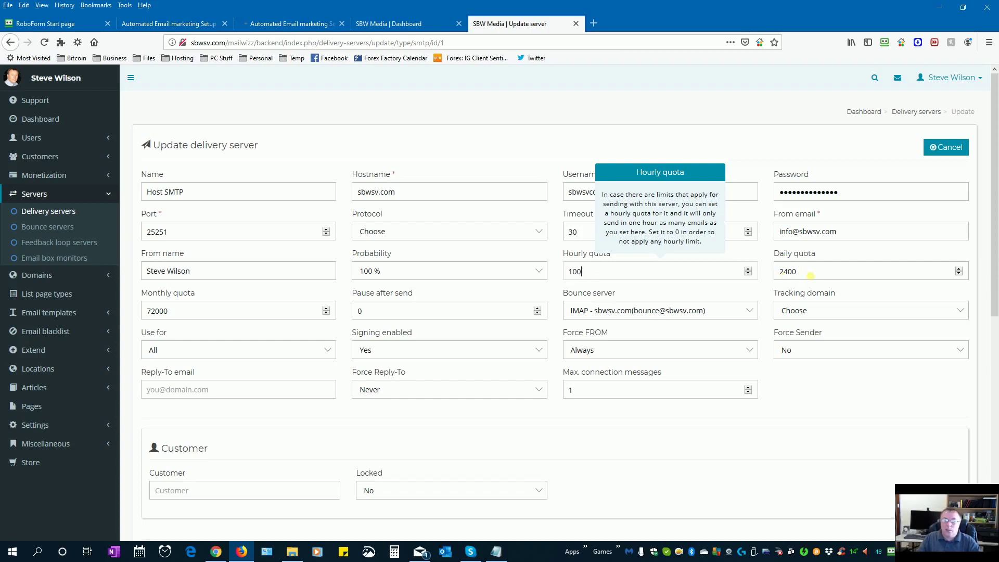
pyautogui.moveTo(811, 276); pyautogui.dragTo(791, 276)
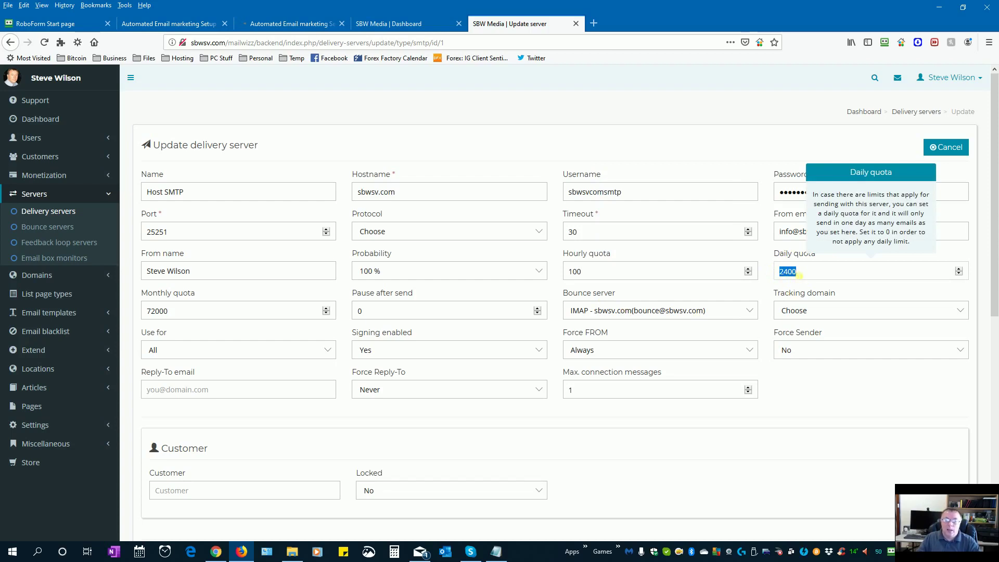
pyautogui.click(797, 276)
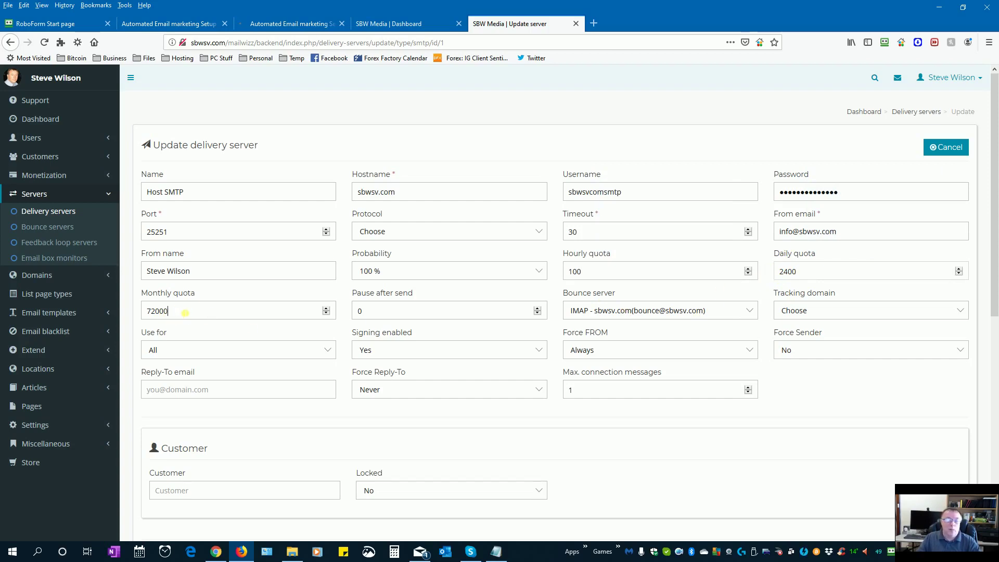
pyautogui.doubleClick(184, 313)
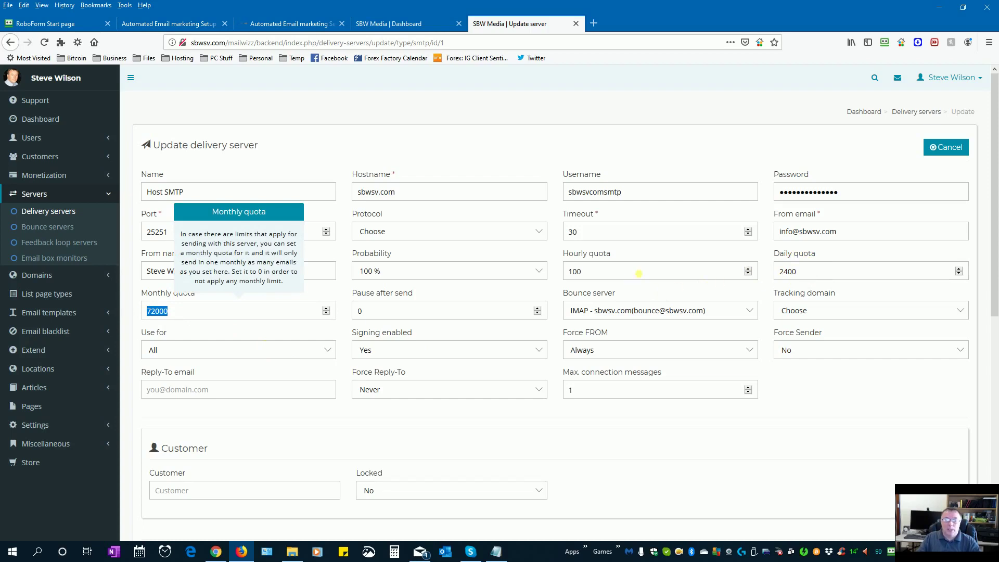
pyautogui.click(212, 313)
pyautogui.doubleClick(174, 315)
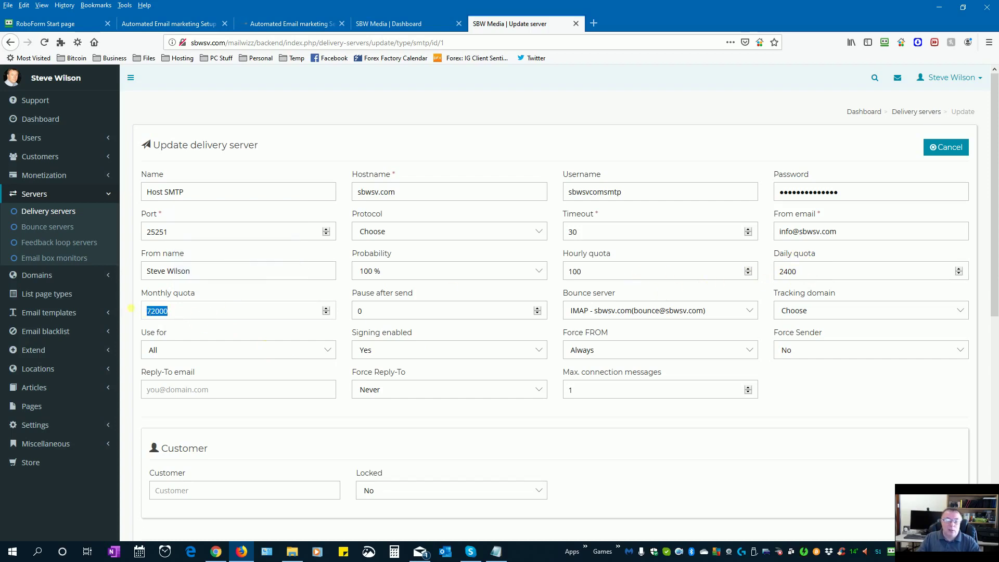
pyautogui.press('Delete')
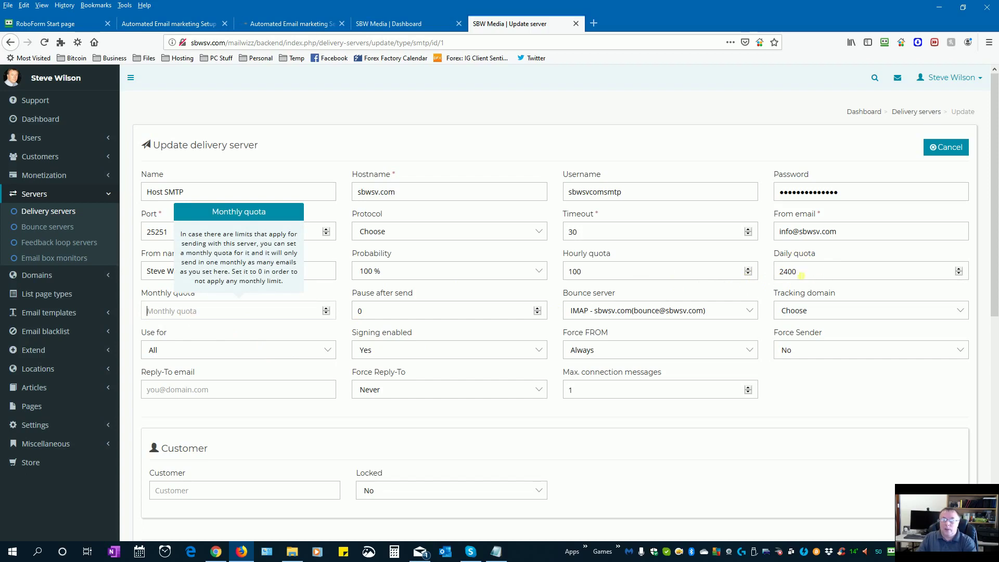
pyautogui.doubleClick(799, 275)
pyautogui.press('Delete')
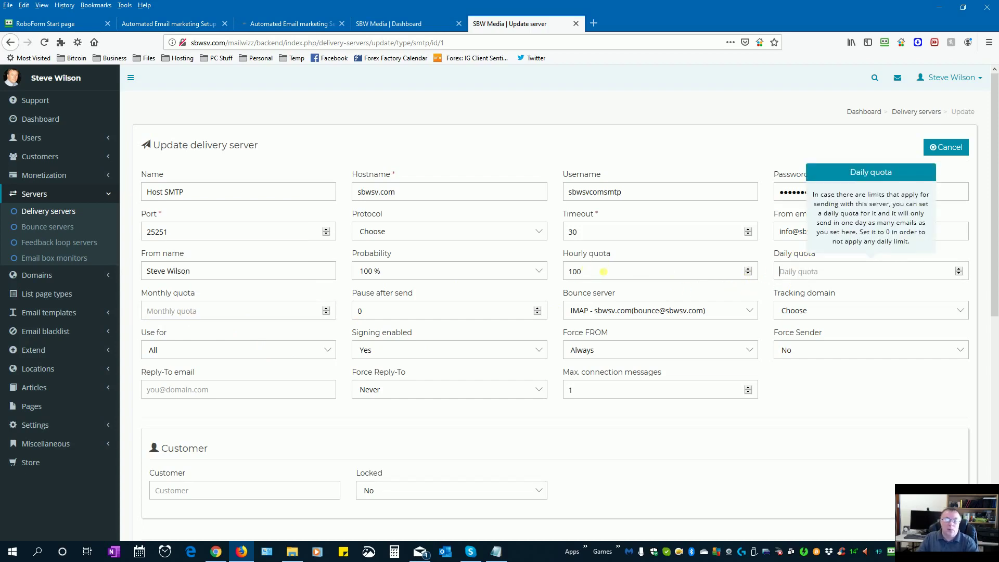
pyautogui.moveTo(939, 492); pyautogui.dragTo(905, 439)
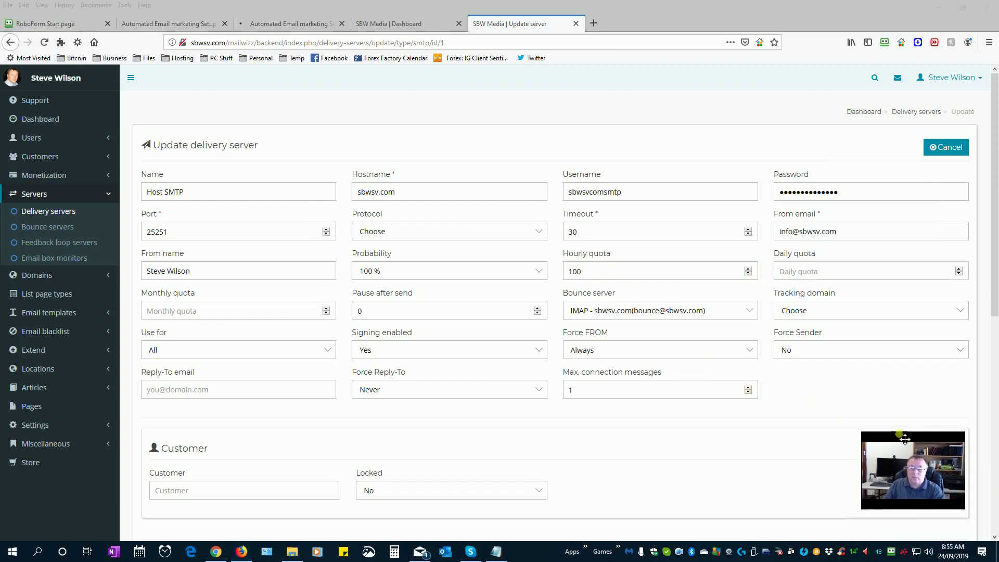
# Step: Add a new hotmail.com domain policy set to Deny and save the Host SMTP settings
pyautogui.scroll(-8, 845, 423)
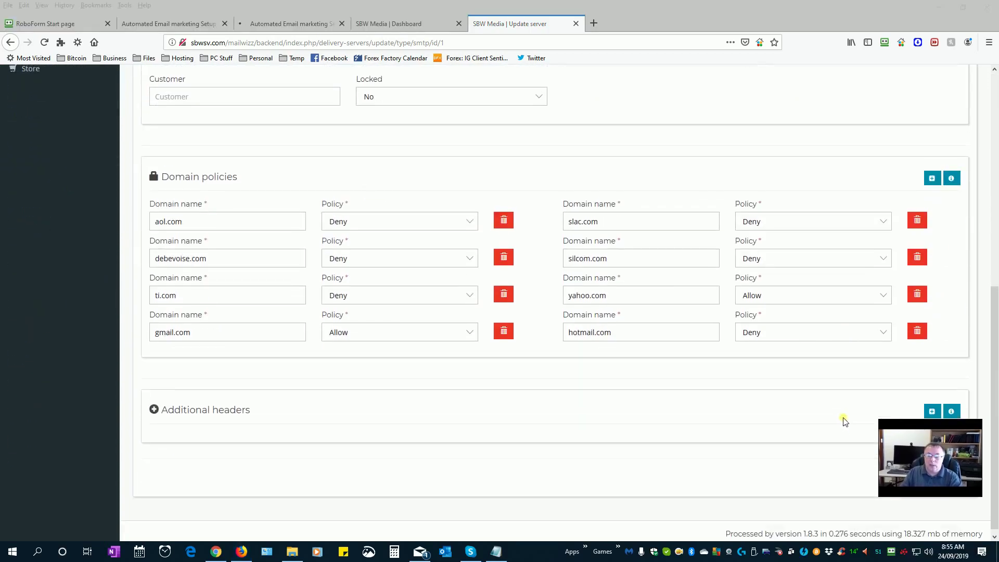
pyautogui.scroll(3, 840, 412)
pyautogui.scroll(-1, 841, 411)
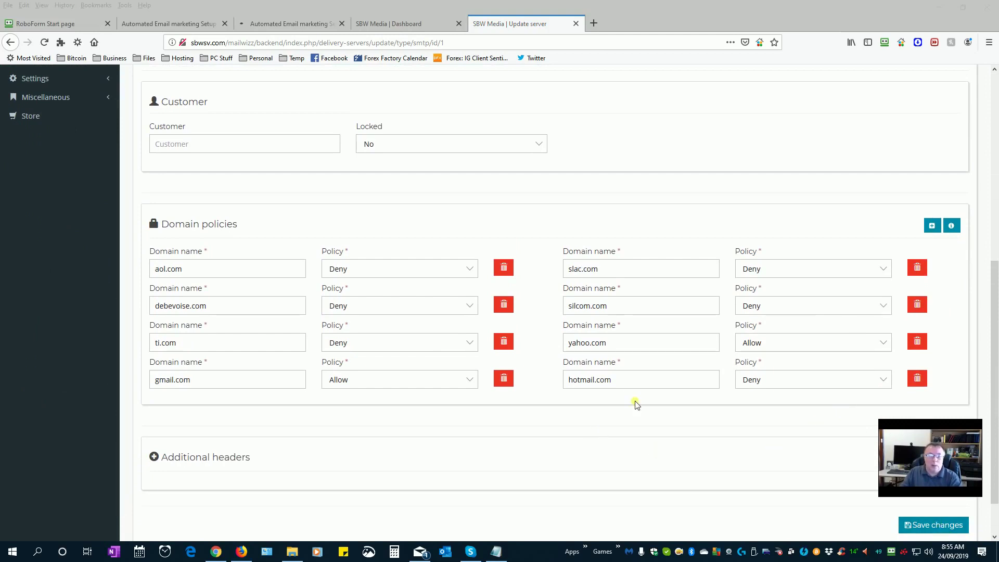
pyautogui.scroll(2, 635, 404)
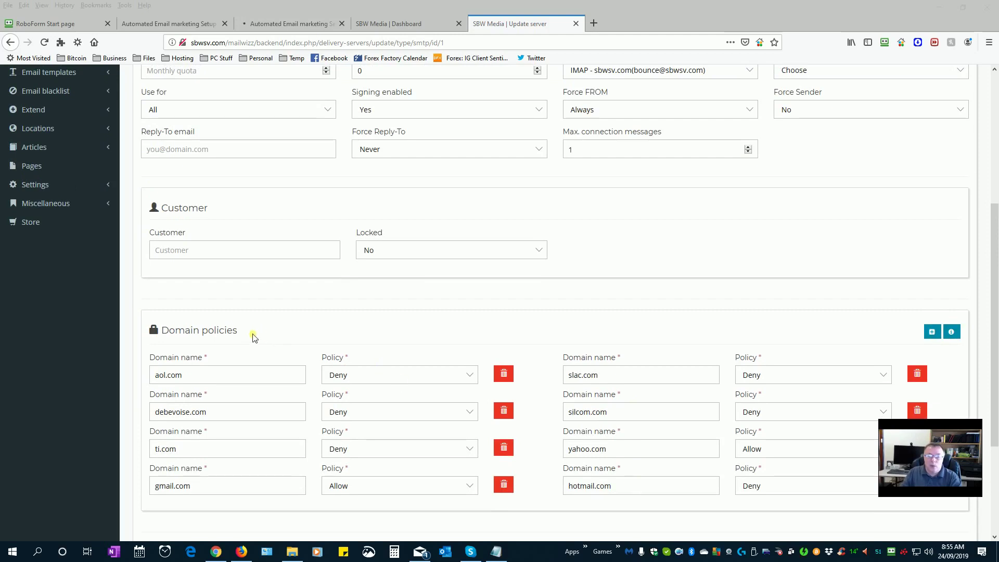
pyautogui.scroll(-2, 255, 336)
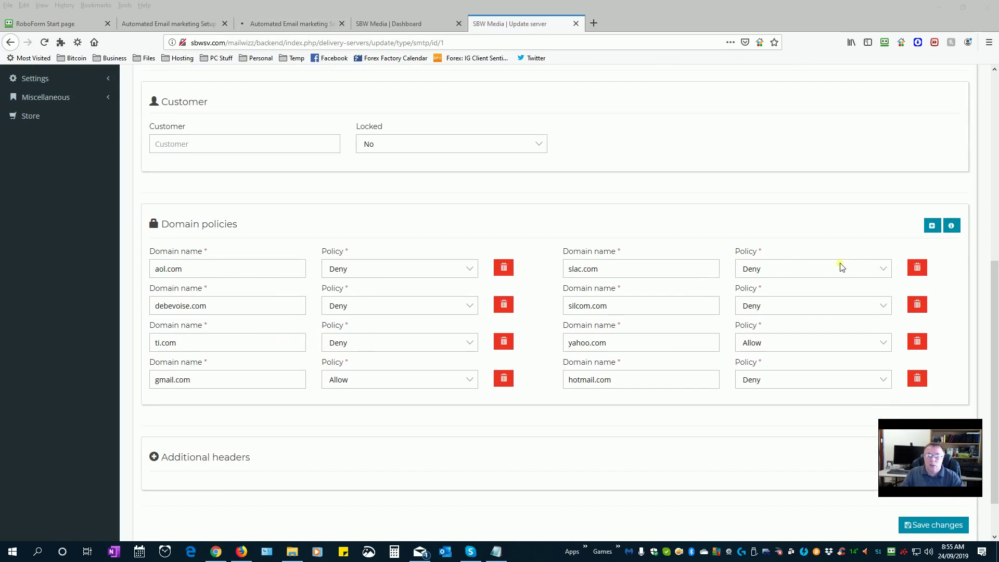
pyautogui.click(932, 225)
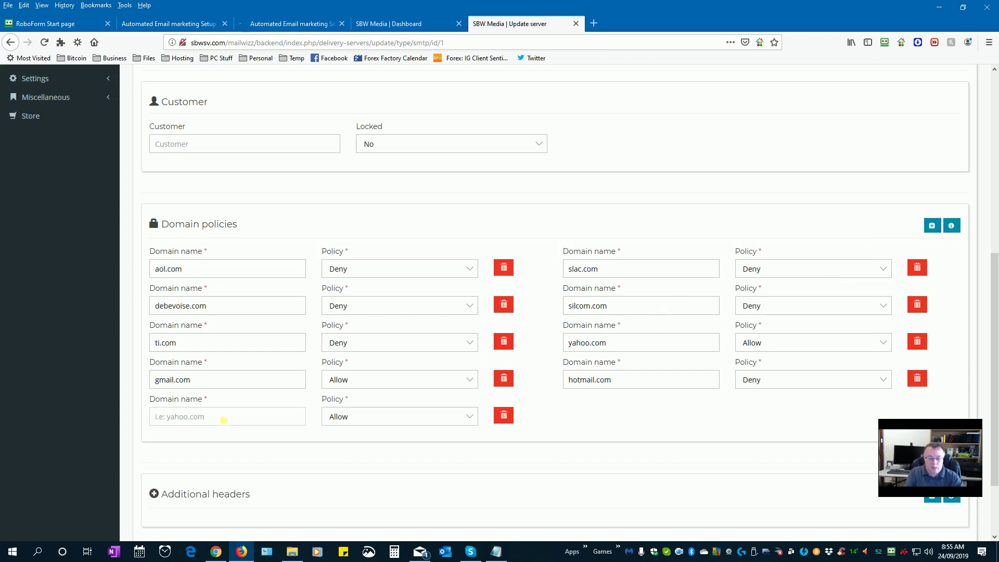
pyautogui.write('hotmail.com')
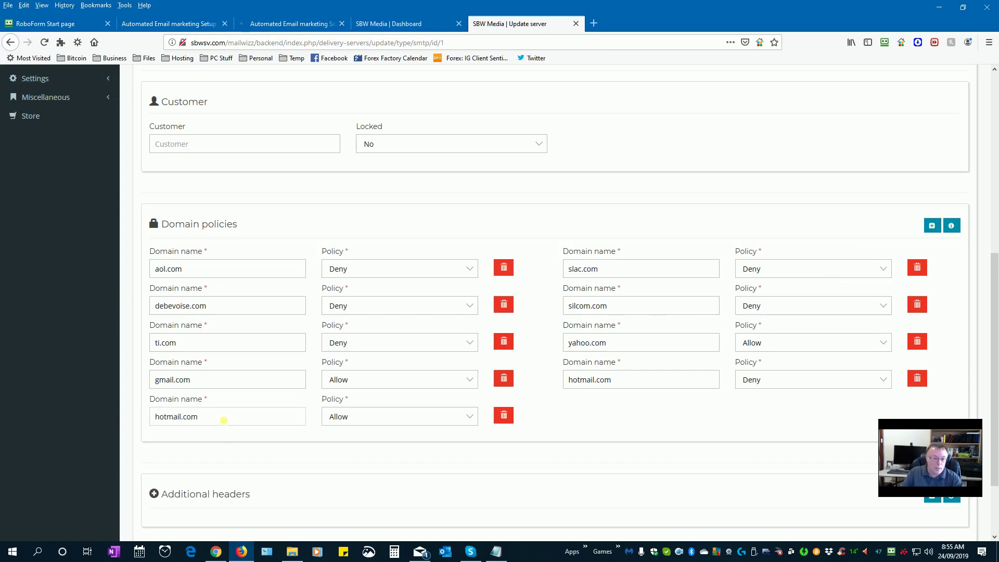
pyautogui.click(348, 419)
pyautogui.click(345, 447)
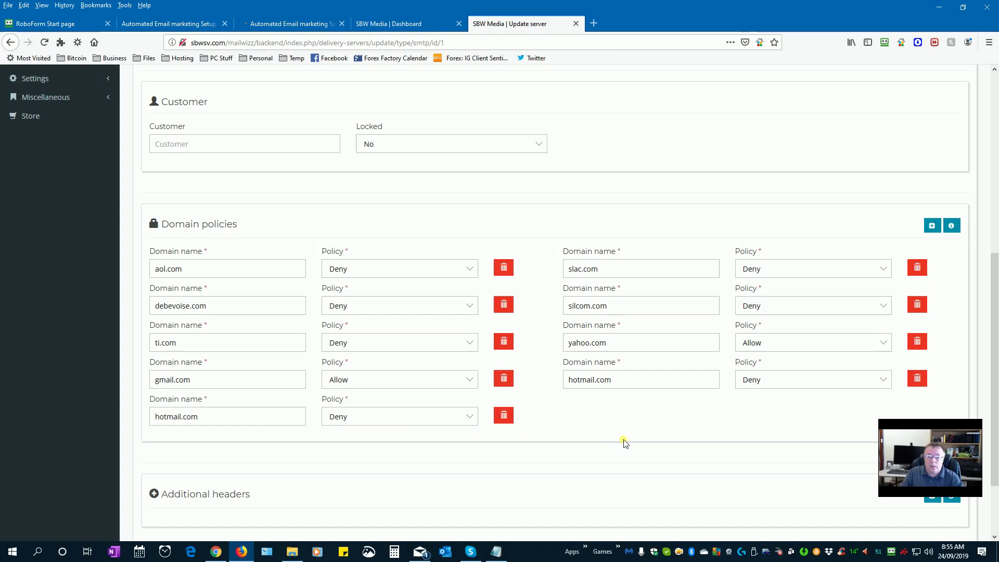
pyautogui.scroll(-1, 624, 442)
pyautogui.click(929, 509)
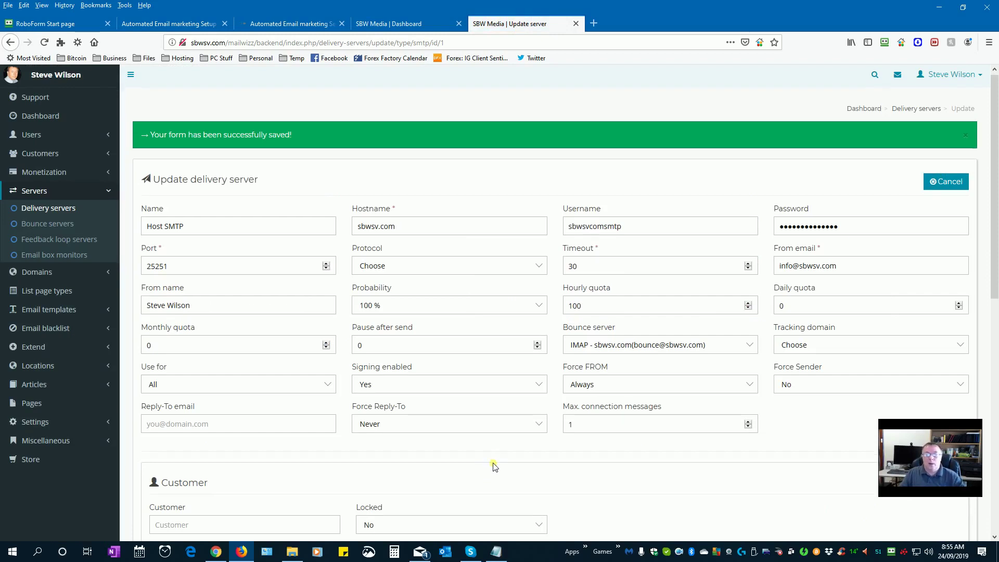
# Step: Delete the duplicate hotmail.com row, save, and review the eight remaining domain policies
pyautogui.scroll(-8, 489, 460)
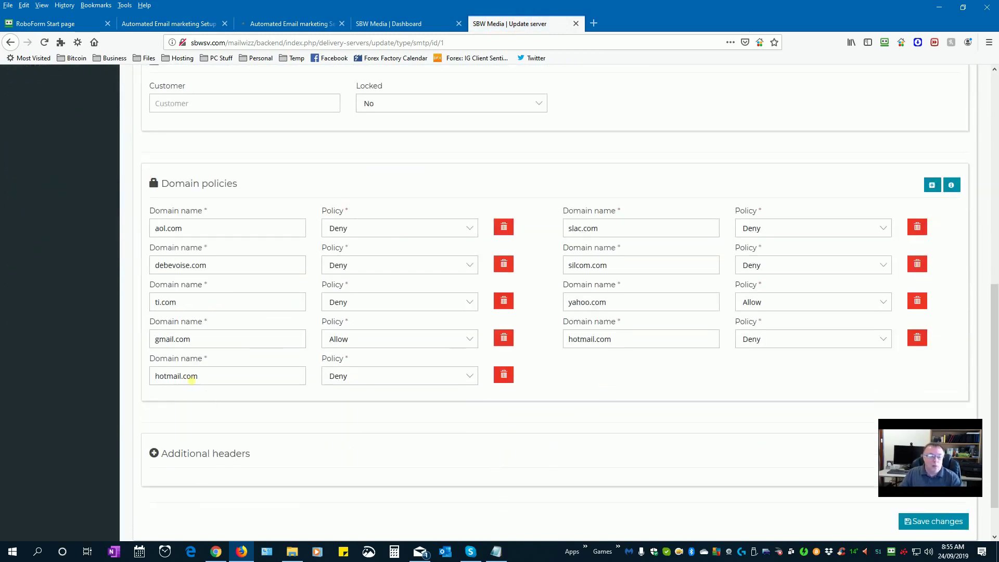
pyautogui.click(505, 375)
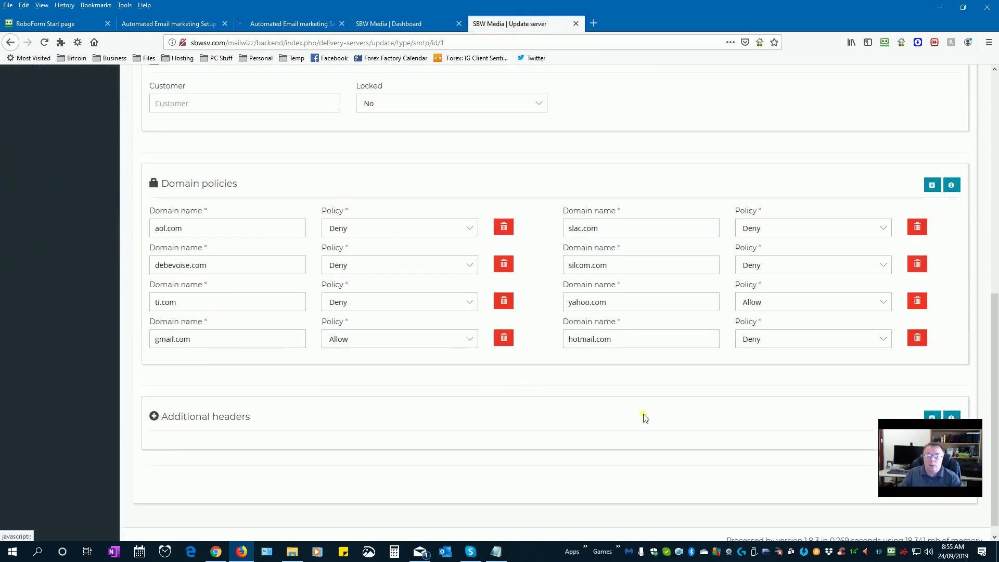
pyautogui.scroll(1, 876, 505)
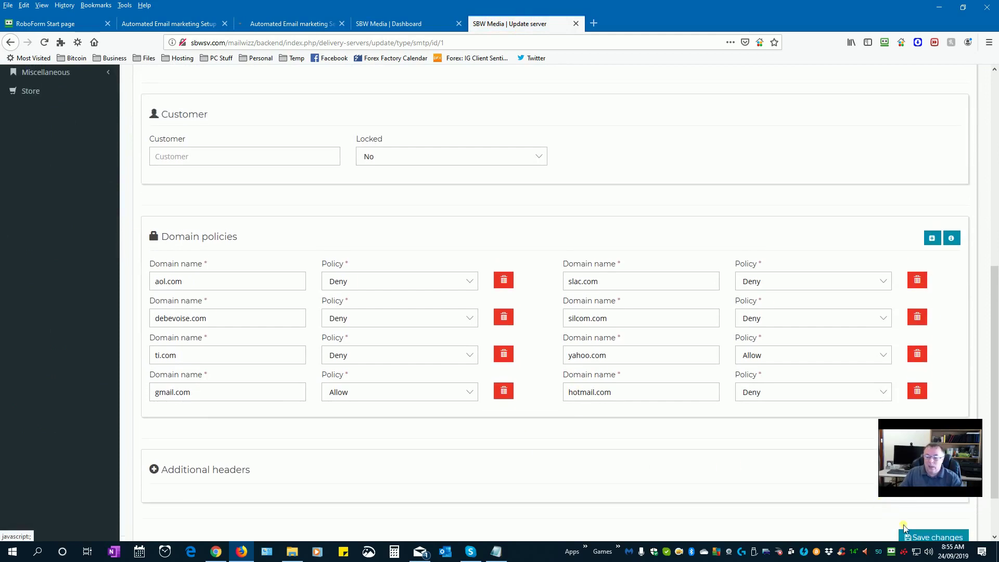
pyautogui.click(921, 538)
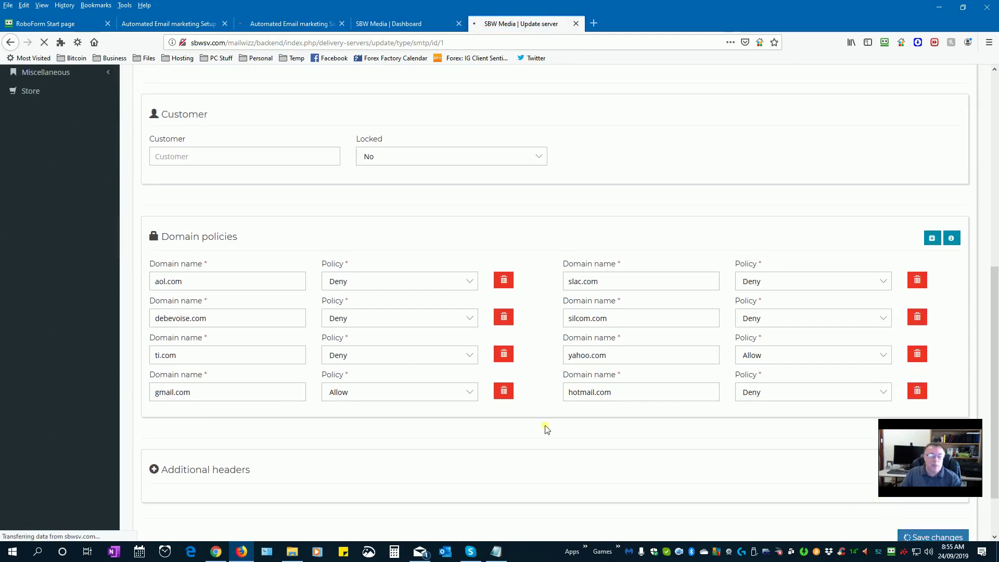
pyautogui.scroll(-4, 557, 419)
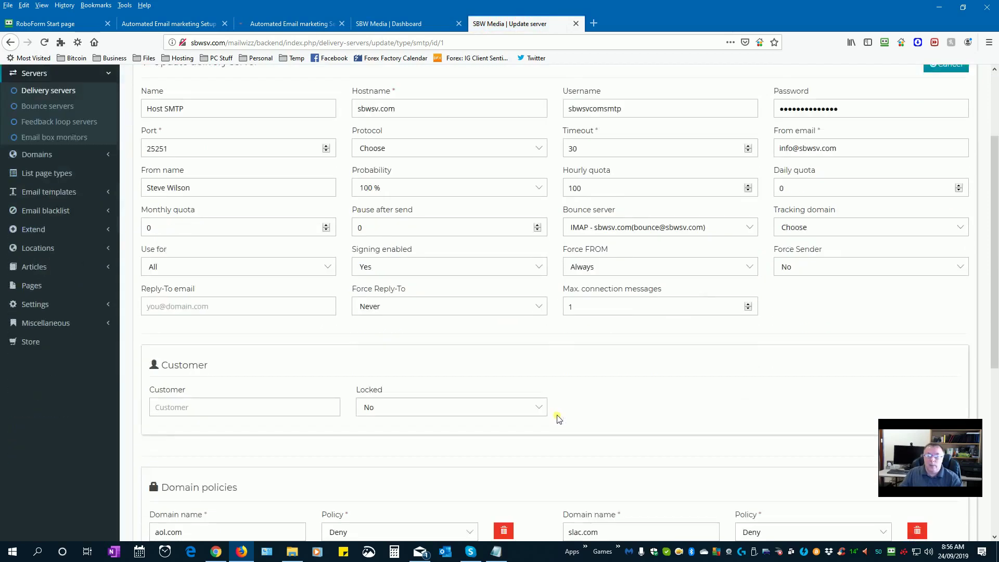
pyautogui.scroll(-1, 558, 419)
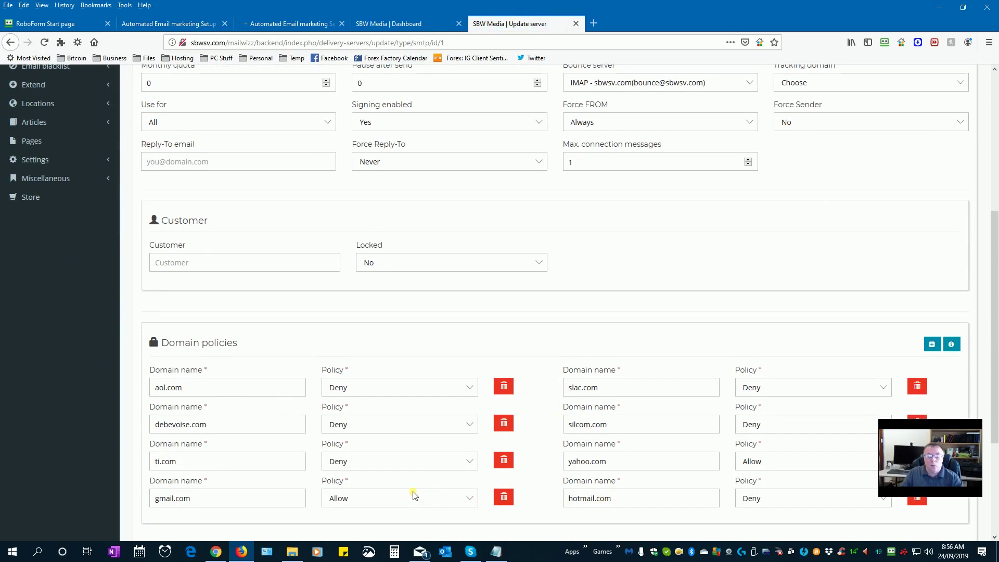
pyautogui.scroll(-2, 414, 493)
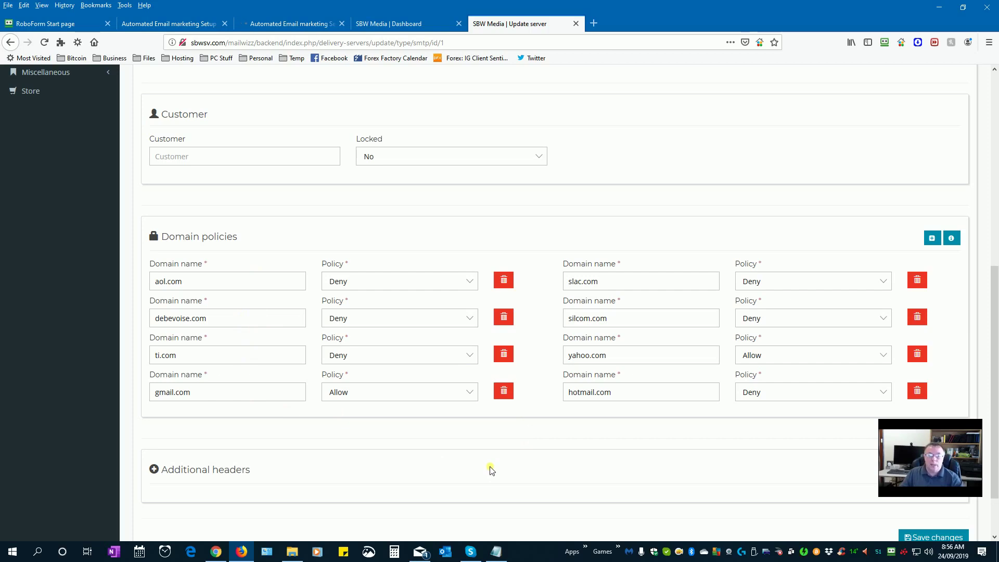
pyautogui.scroll(-2, 491, 469)
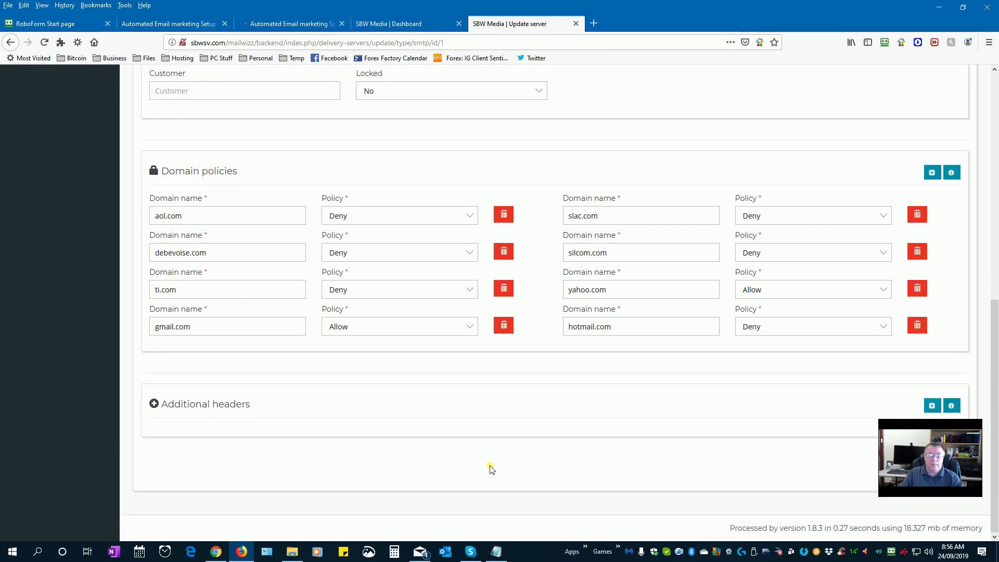
pyautogui.scroll(2, 491, 469)
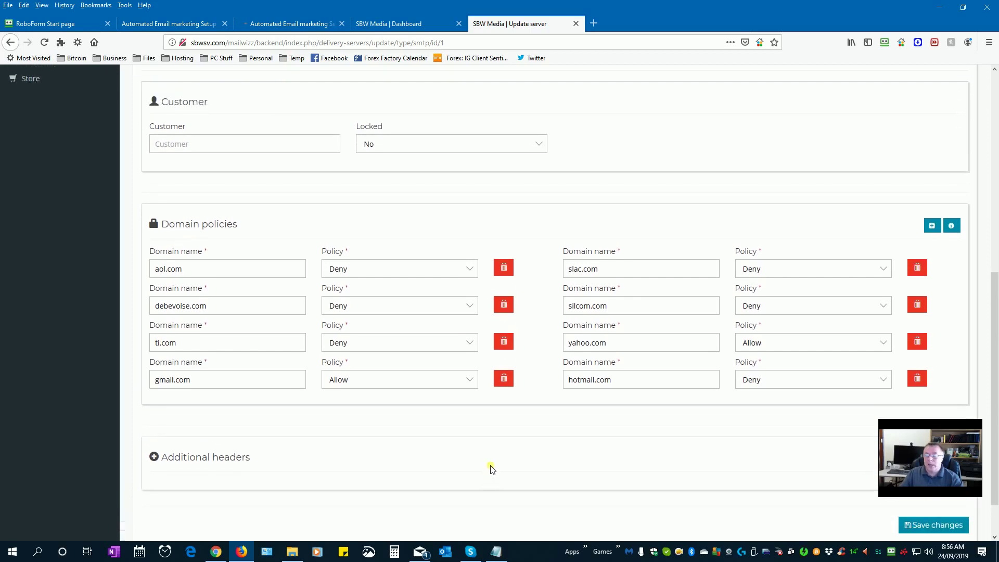
pyautogui.scroll(5, 492, 468)
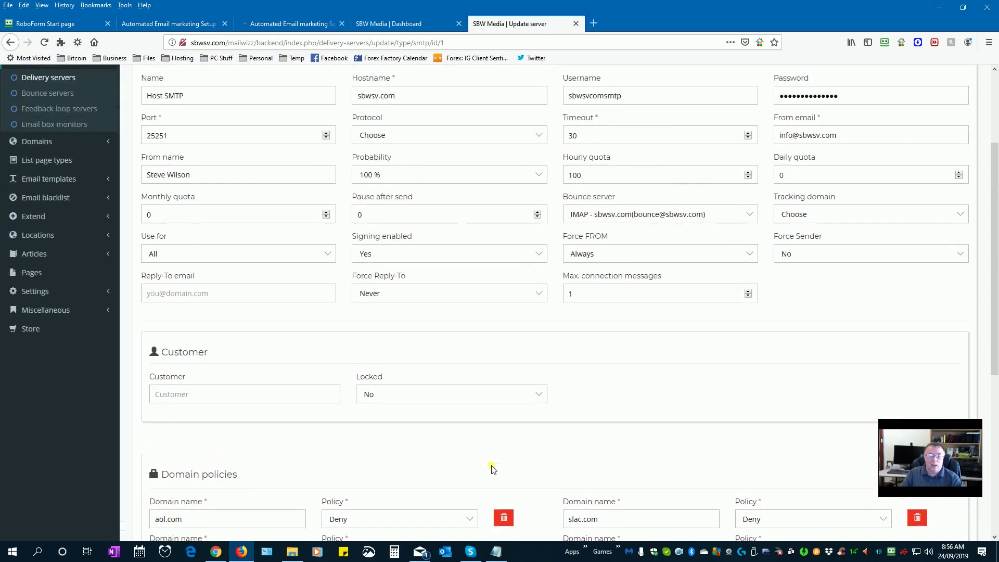
pyautogui.scroll(2, 491, 469)
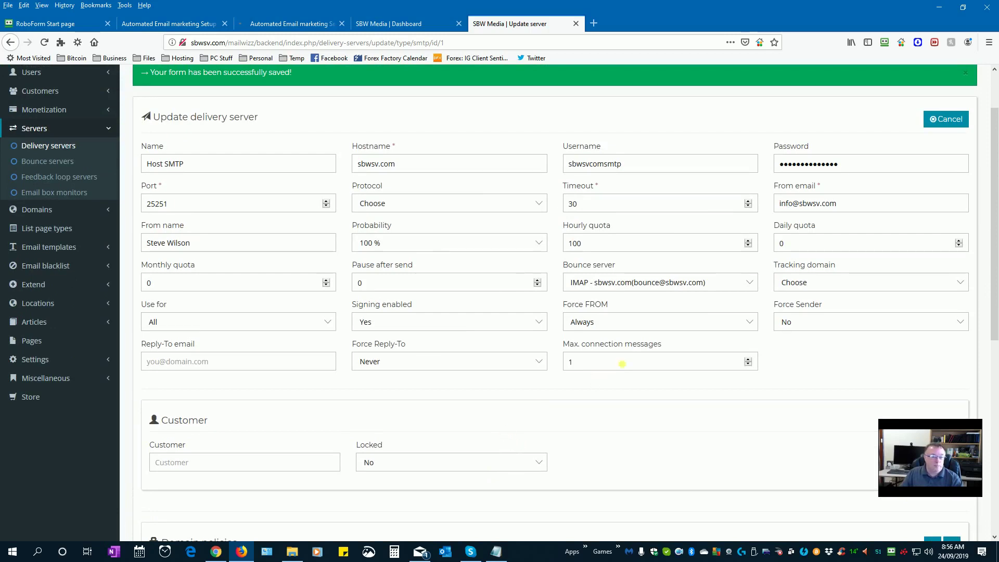
# Step: Copy the From email address into the Reply-To email field and save Host SMTP
pyautogui.moveTo(834, 205); pyautogui.dragTo(770, 206)
pyautogui.hotkey('ctrl', 'c')
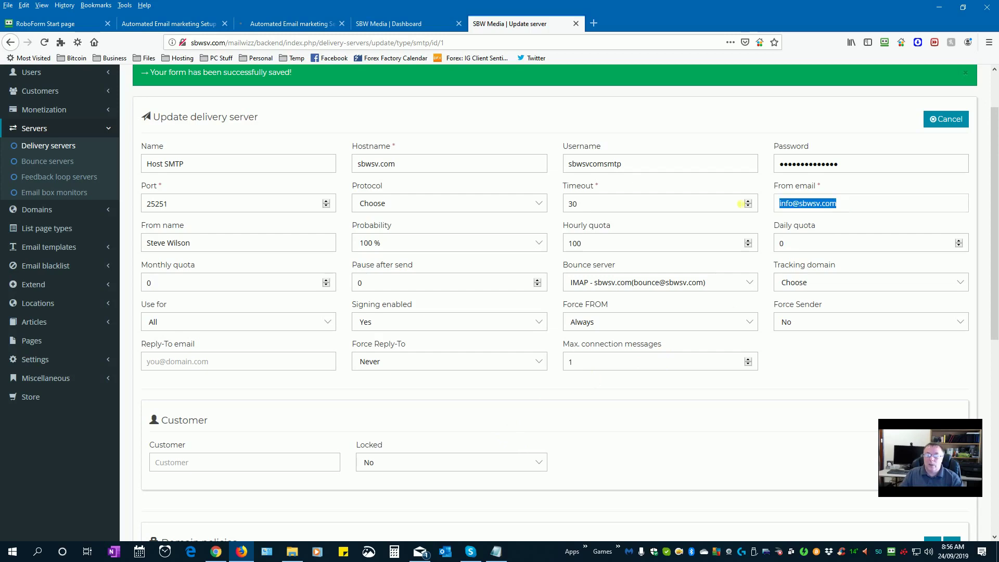
pyautogui.click(231, 361)
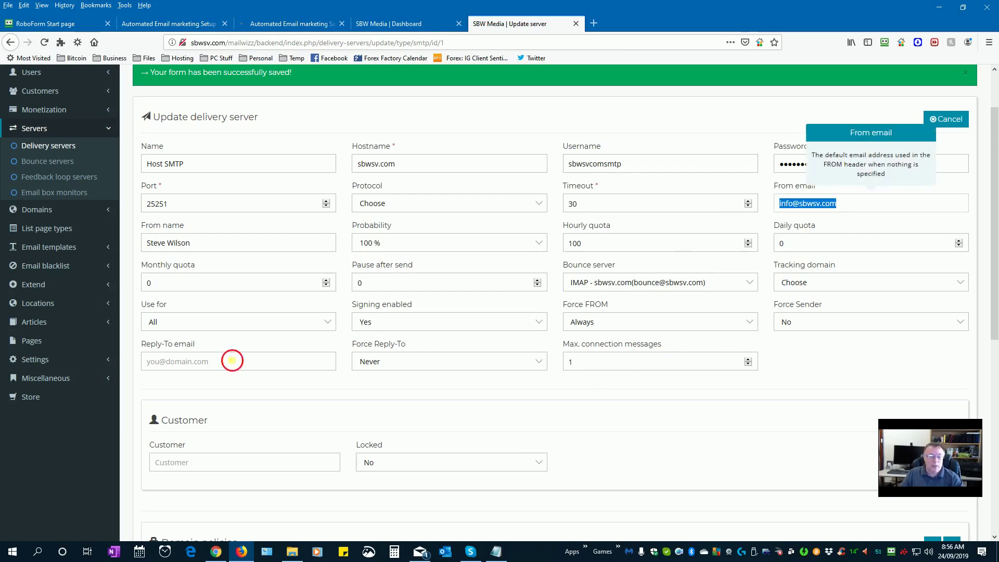
pyautogui.hotkey('ctrl', 'v')
pyautogui.click(488, 414)
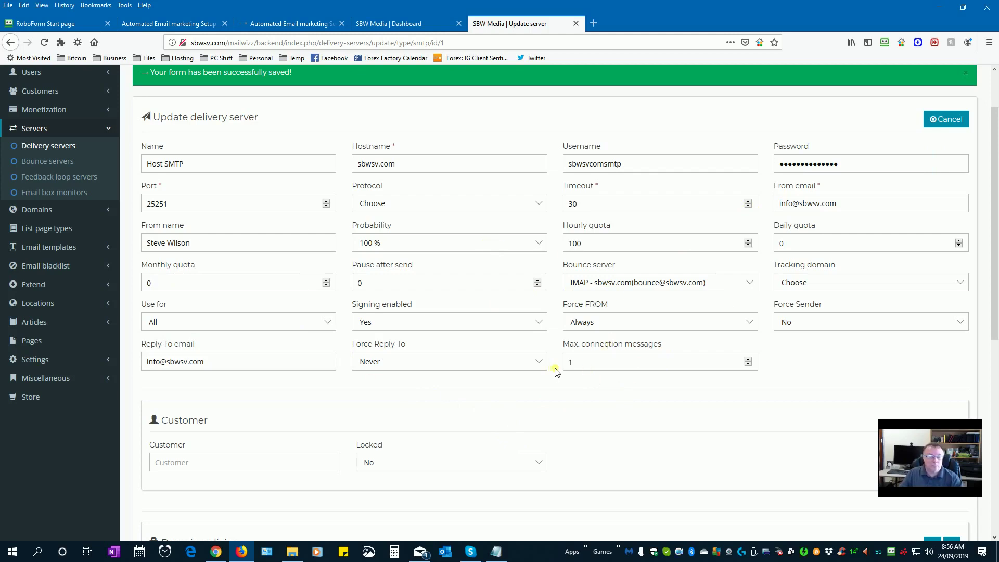
pyautogui.scroll(-6, 571, 380)
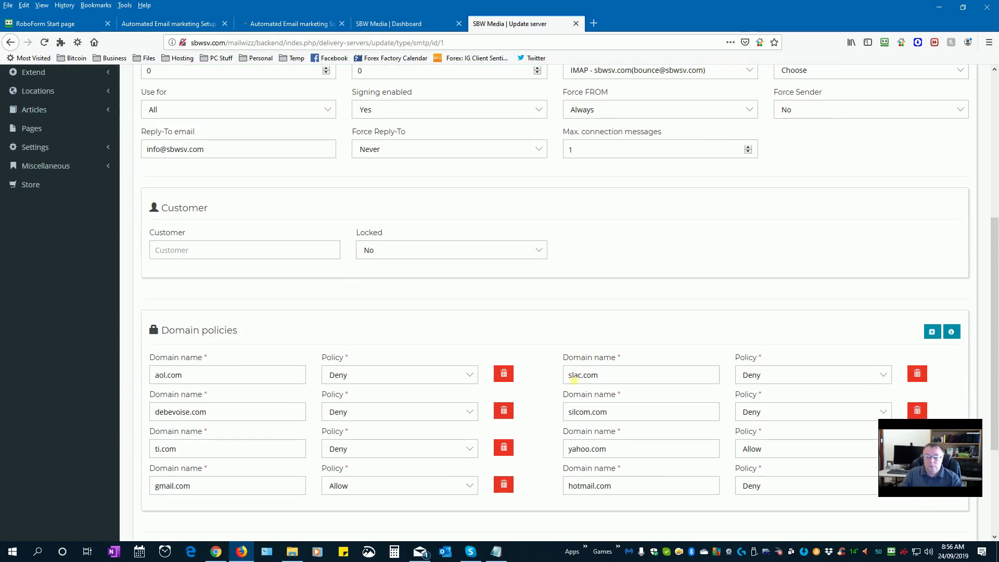
pyautogui.click(937, 526)
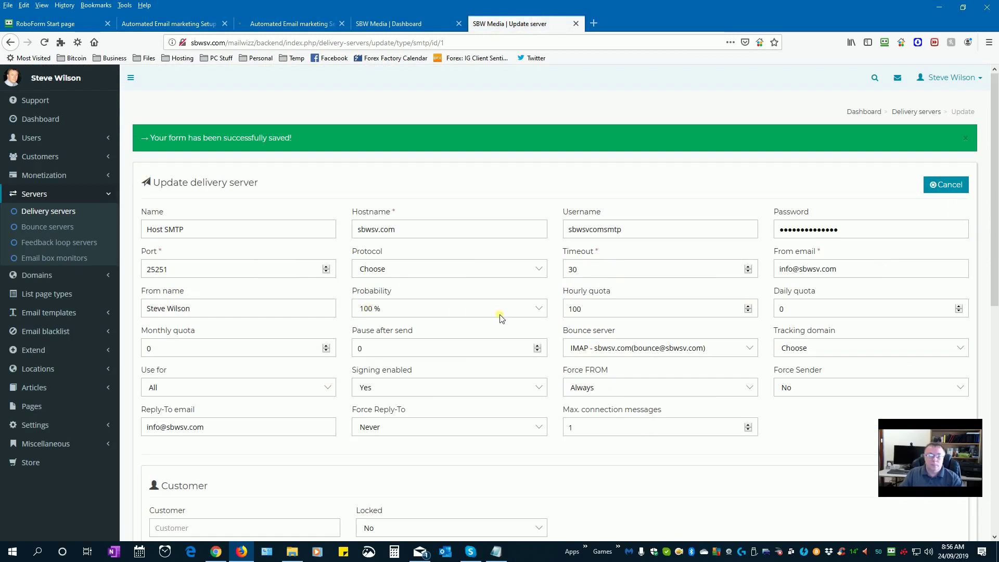
pyautogui.scroll(-3, 501, 318)
pyautogui.scroll(3, 501, 318)
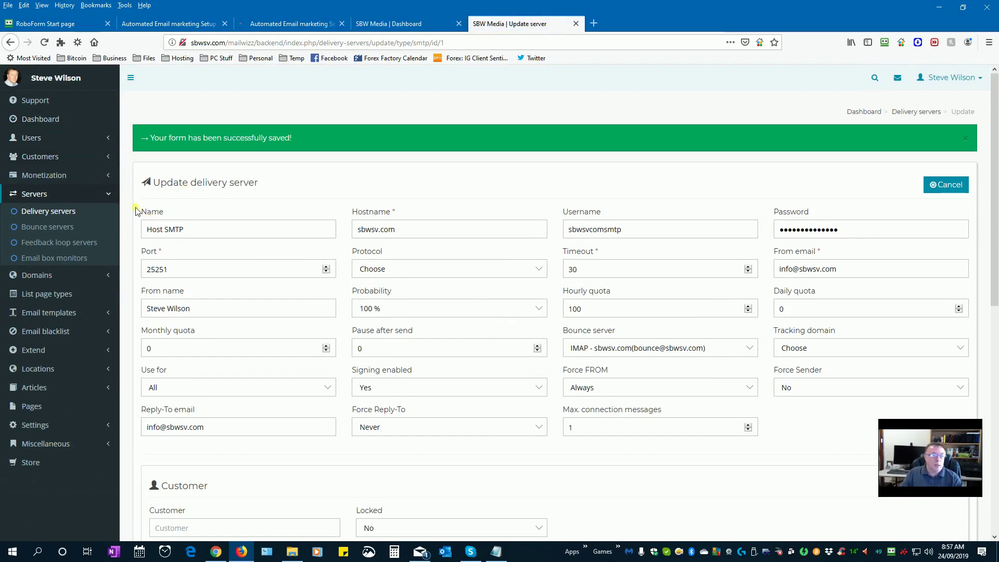
# Step: Check the sbwsv.com bounce server settings (IMAP, port 993, SSL), then view the empty feedback loop servers list
pyautogui.click(48, 226)
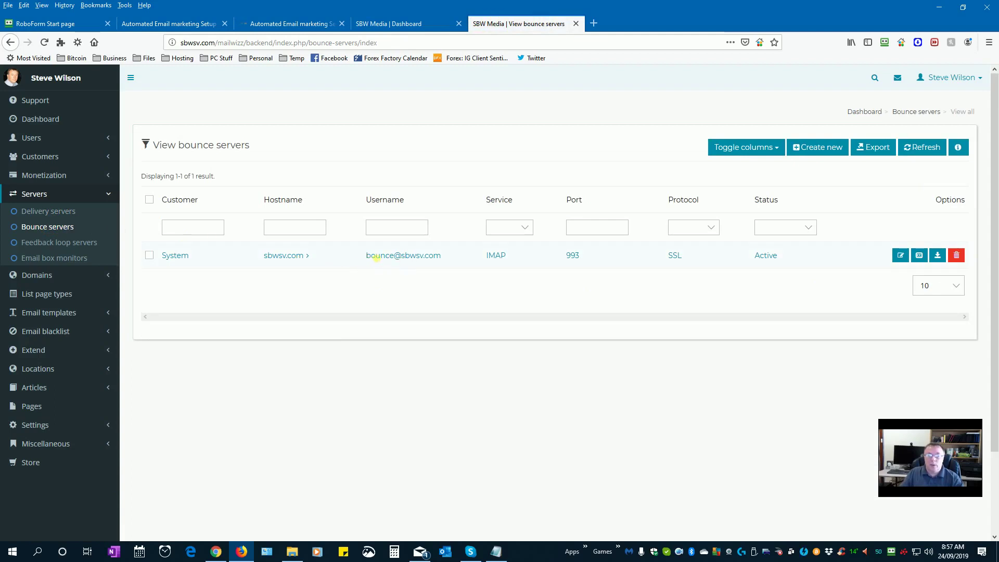
pyautogui.doubleClick(377, 257)
pyautogui.click(289, 257)
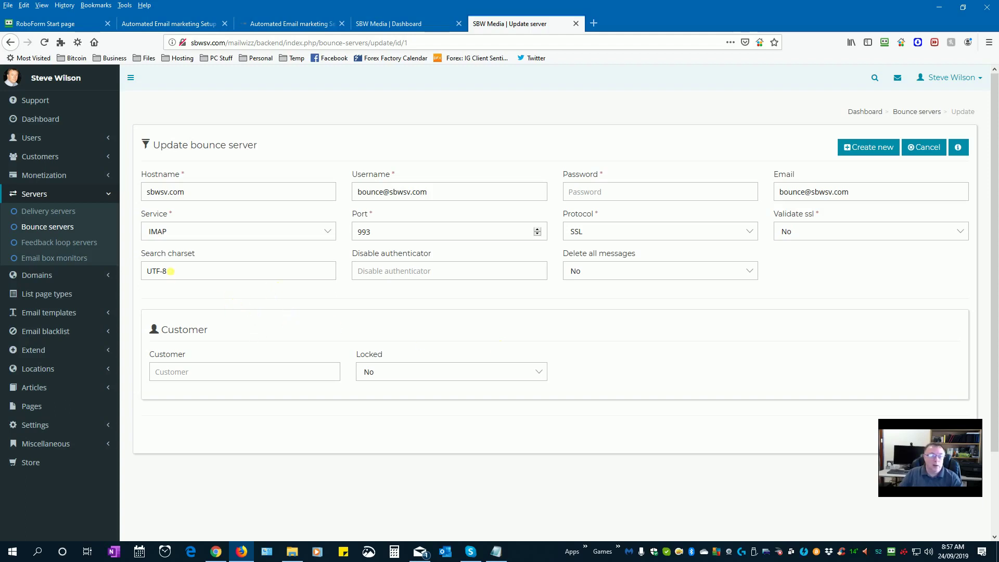
pyautogui.click(74, 244)
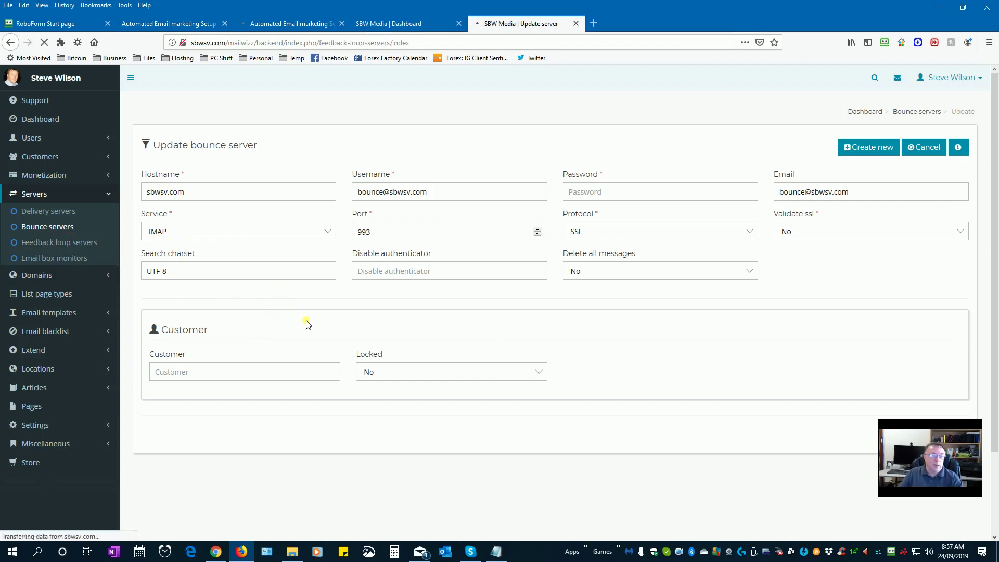